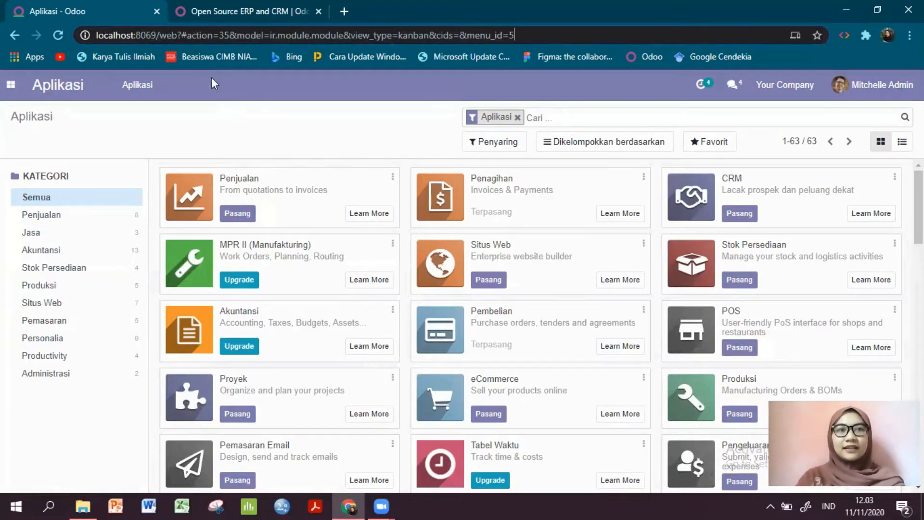
# - Go to the linked Odoo.com account from the local Odoo instance and open its database management page
pyautogui.click(234, 143)
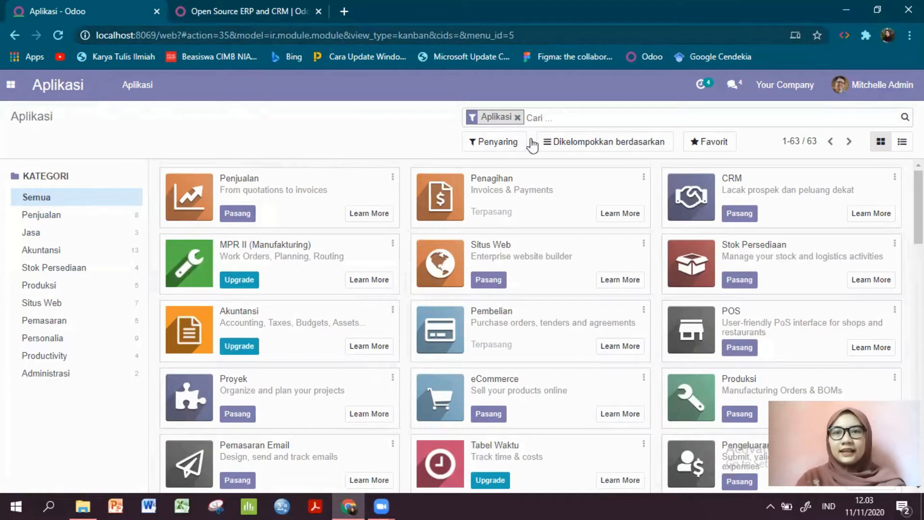
pyautogui.click(882, 85)
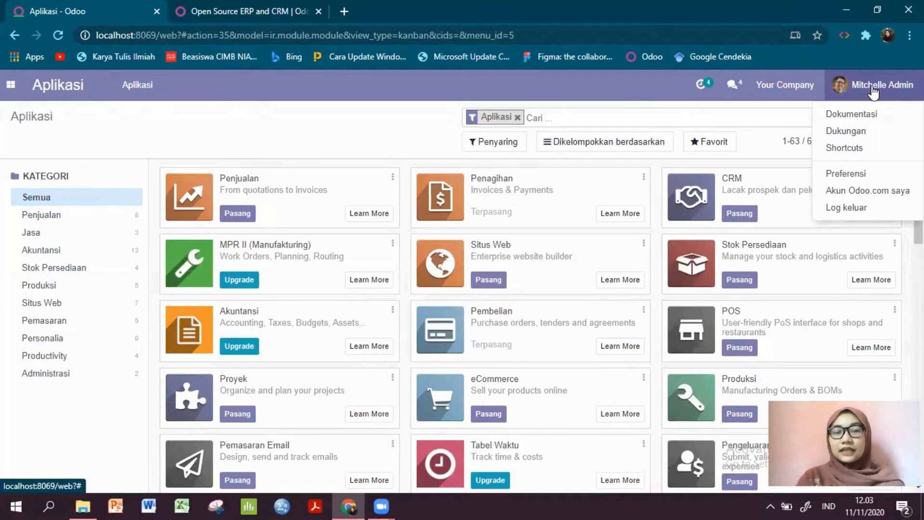
pyautogui.click(852, 192)
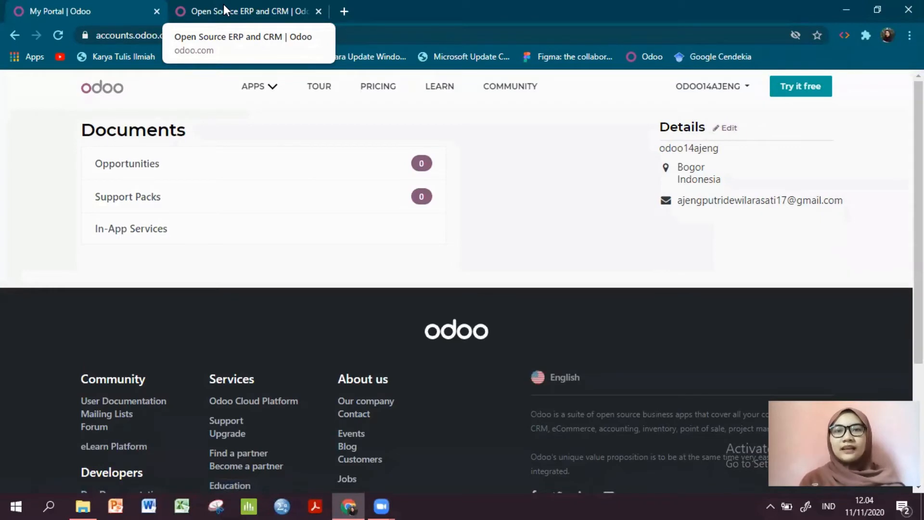
pyautogui.click(724, 94)
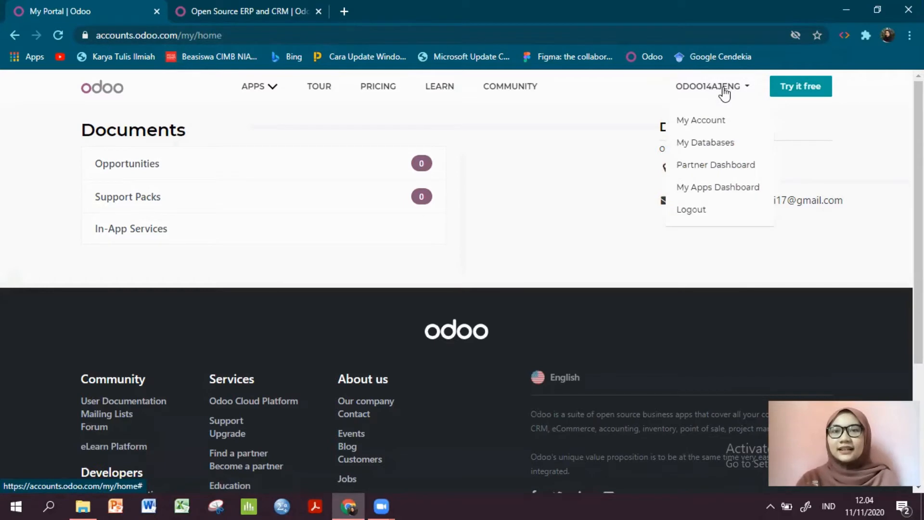
pyautogui.click(723, 144)
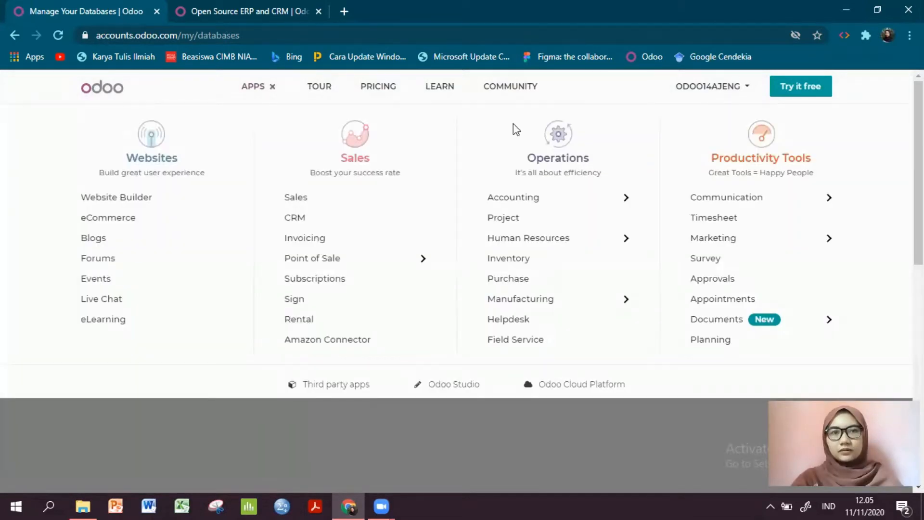
# - Open the Purchase app's product page and start its free trial to reach the sign-up form
pyautogui.click(259, 87)
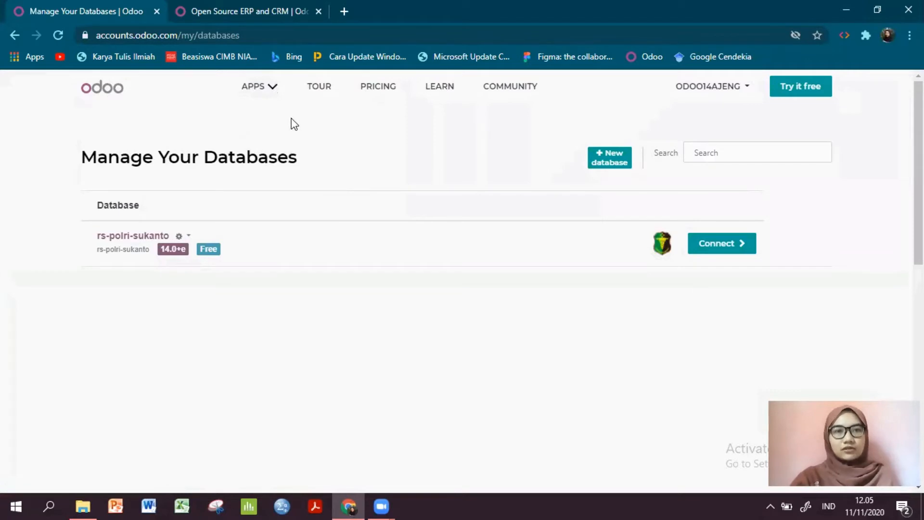
pyautogui.click(263, 90)
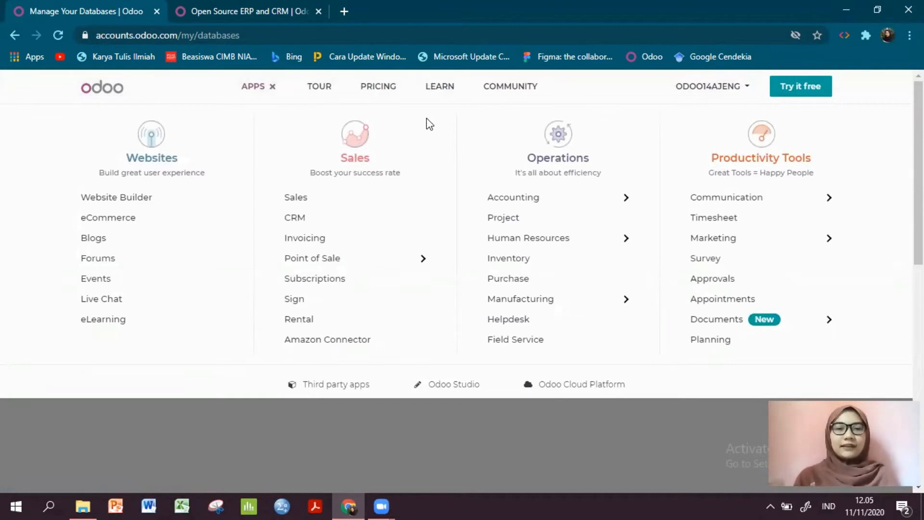
pyautogui.click(519, 283)
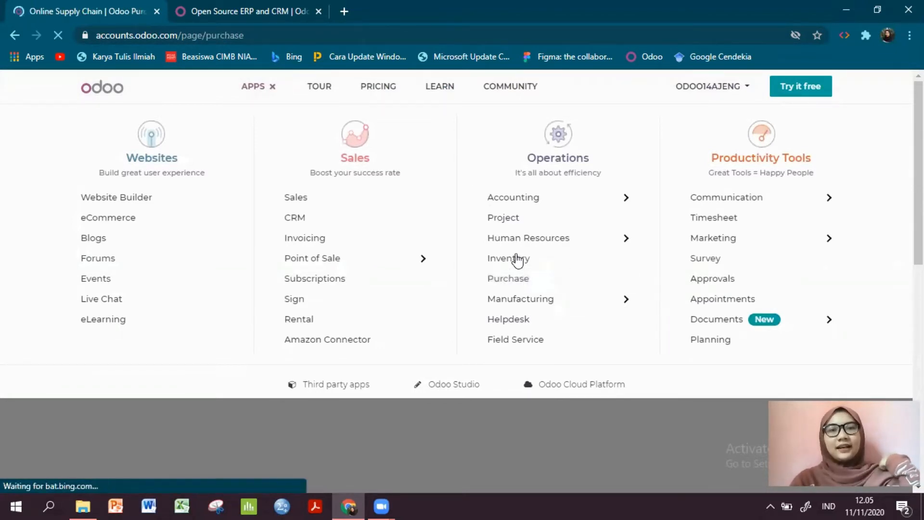
pyautogui.scroll(-2, 231, 317)
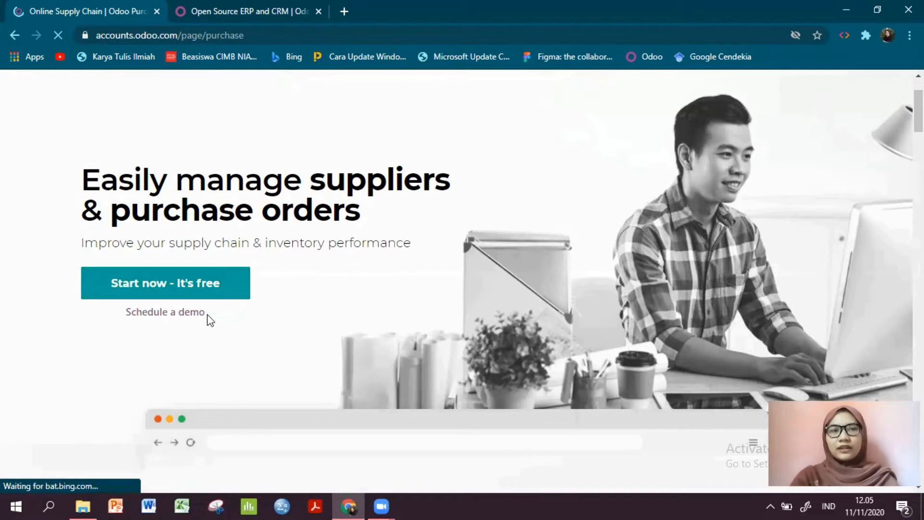
pyautogui.click(211, 289)
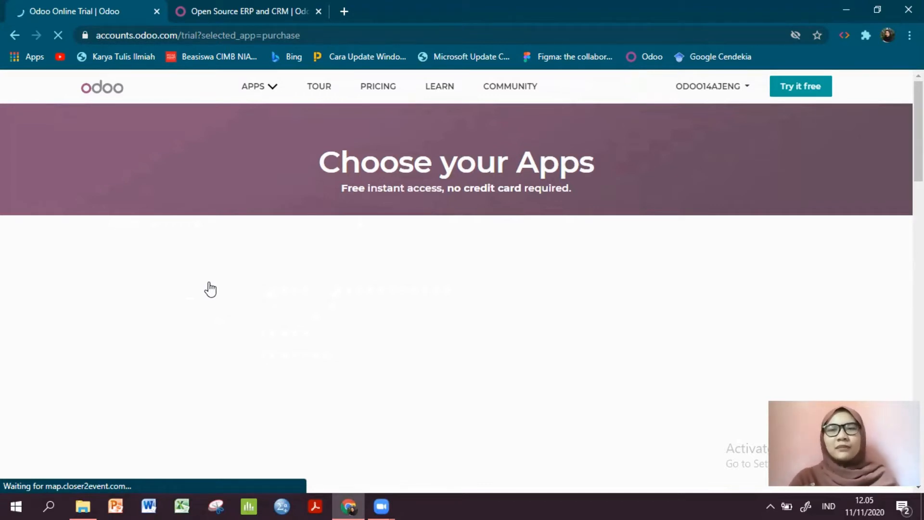
pyautogui.scroll(-10, 210, 289)
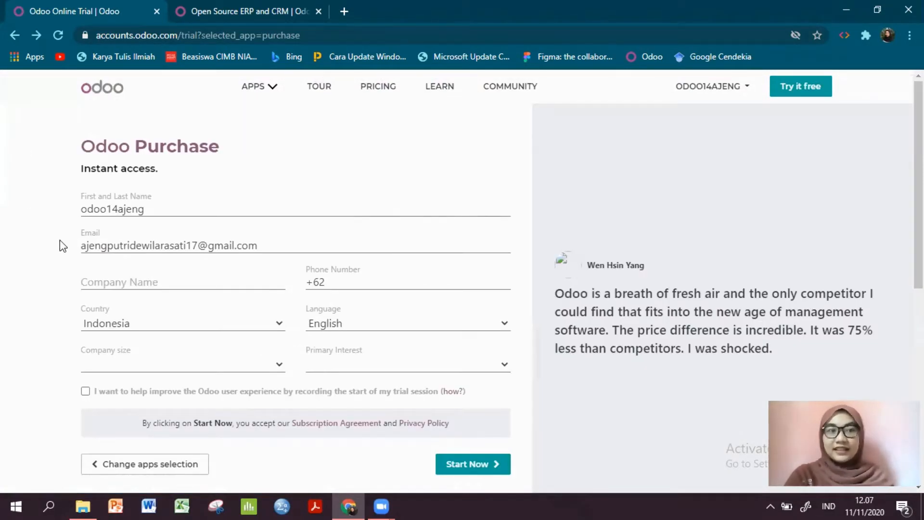
# - Enter "RS Polri Sukanto2" as the company name in the trial sign-up form
pyautogui.click(130, 281)
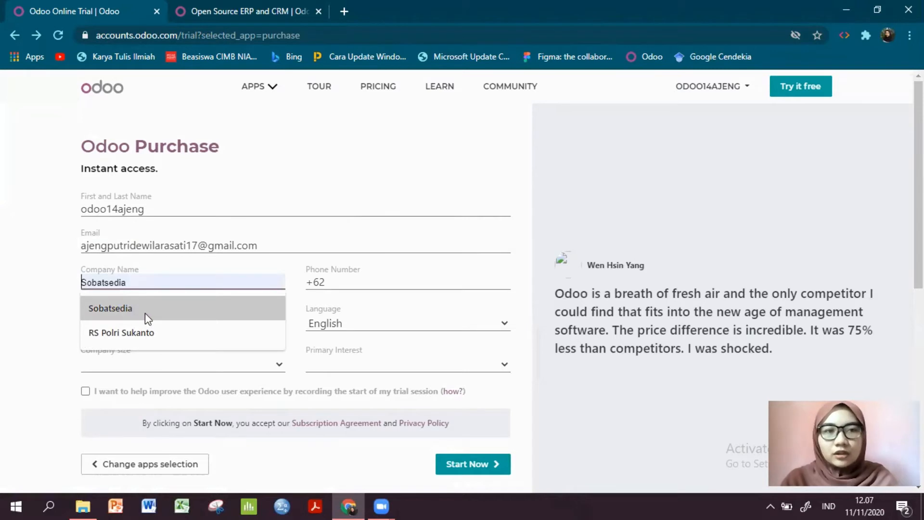
pyautogui.click(46, 314)
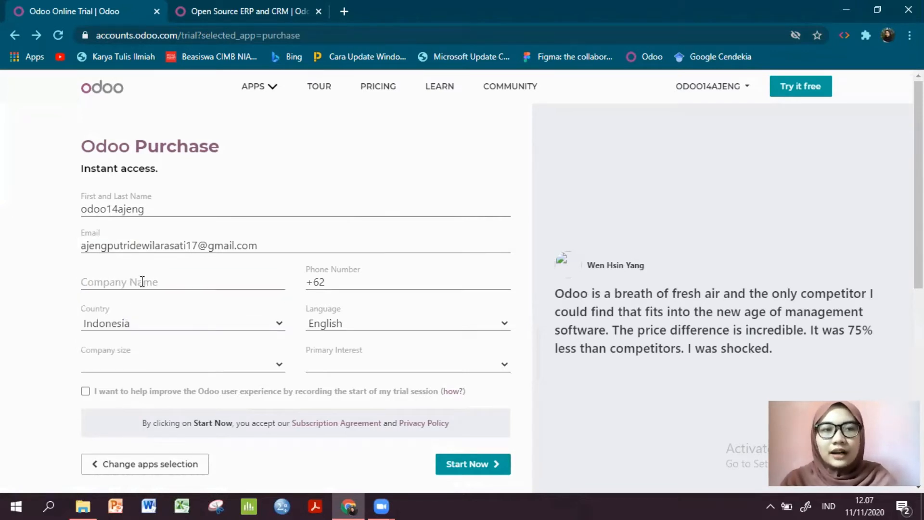
pyautogui.click(134, 281)
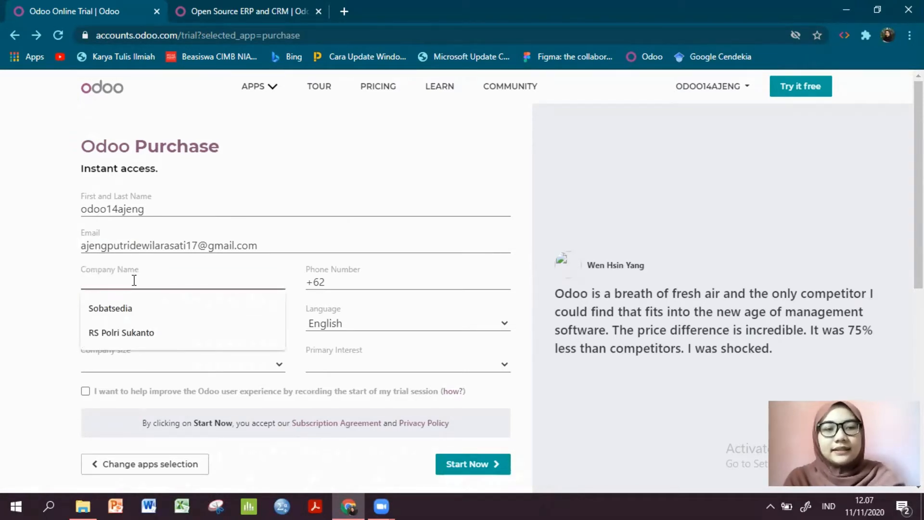
pyautogui.write('RS')
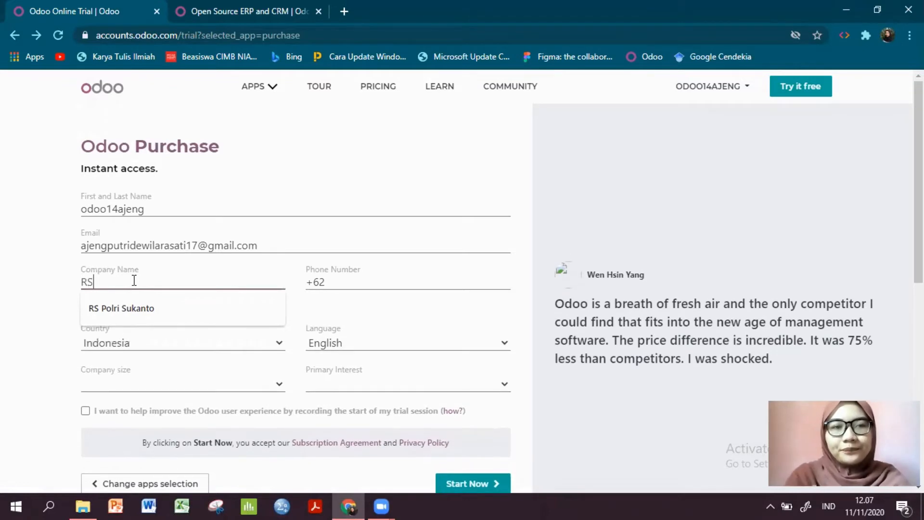
pyautogui.press('Down')
pyautogui.press('Return')
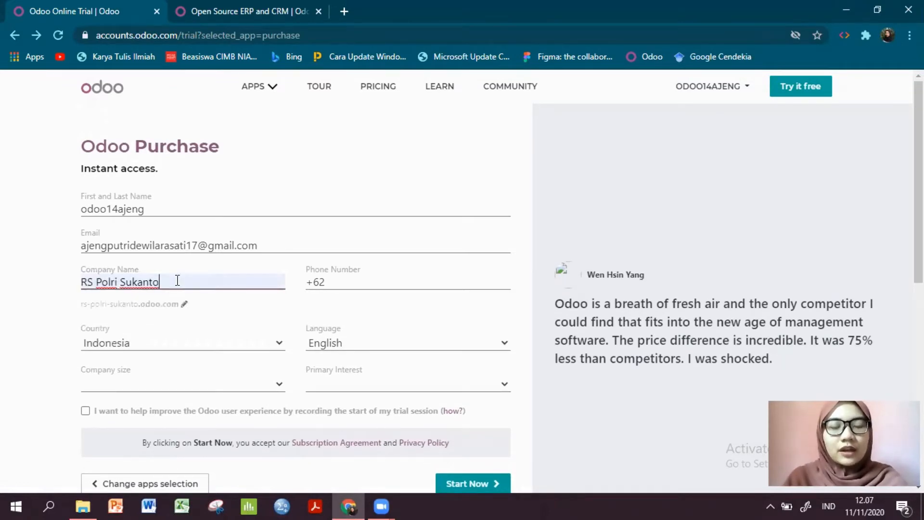
pyautogui.write('2')
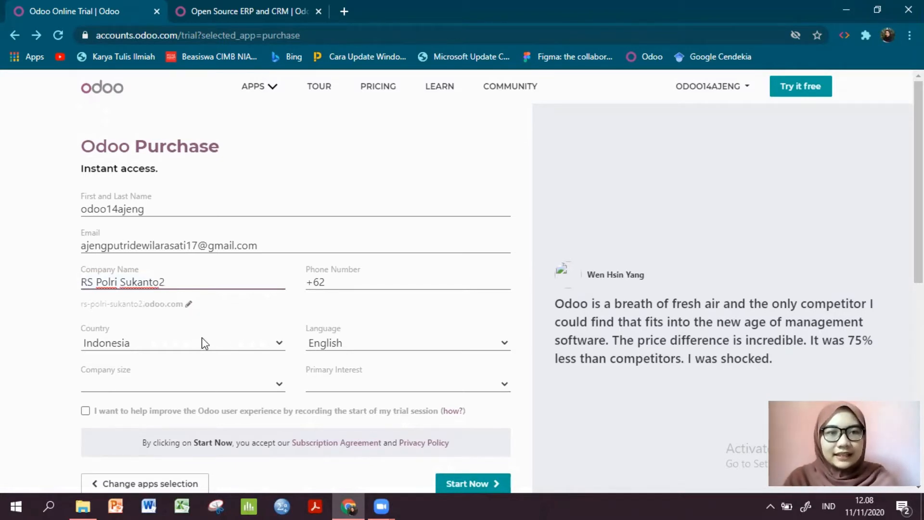
# - Set the trial's language to Bahasa Indonesia and the company size to > 250 employees
pyautogui.click(355, 341)
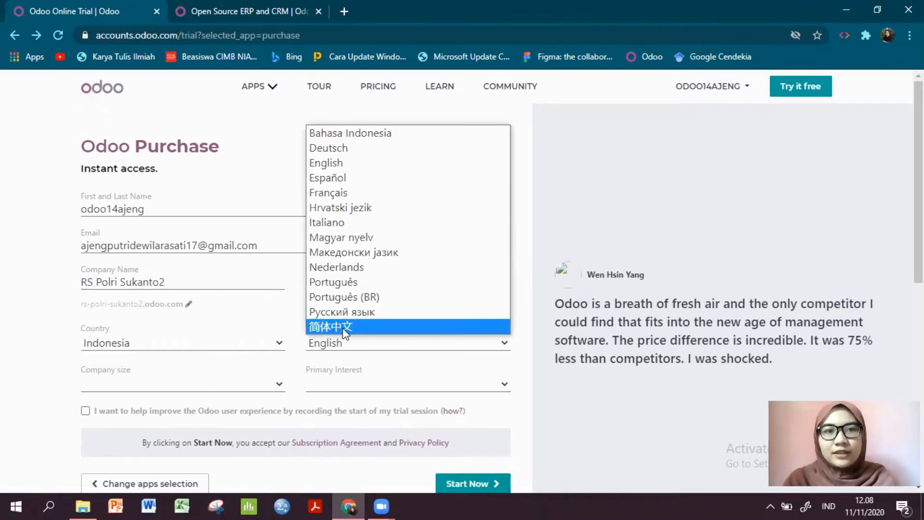
pyautogui.click(391, 134)
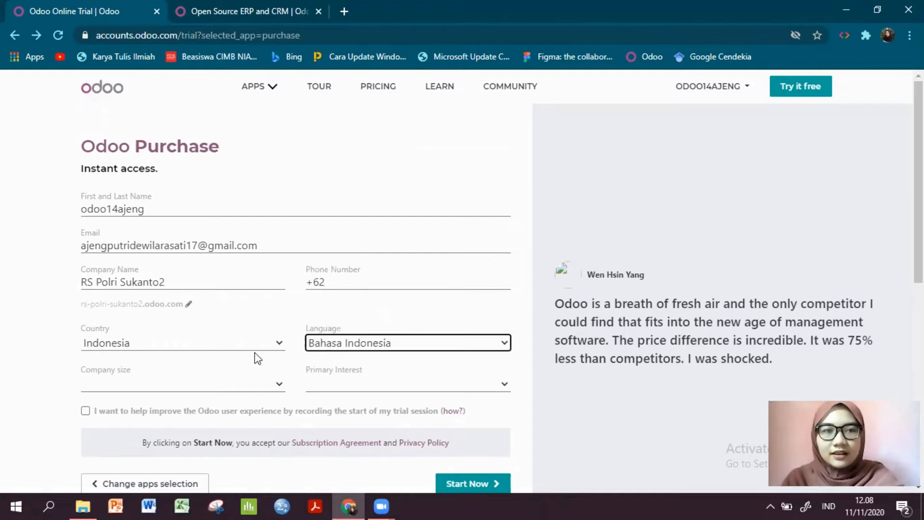
pyautogui.click(225, 383)
pyautogui.click(227, 399)
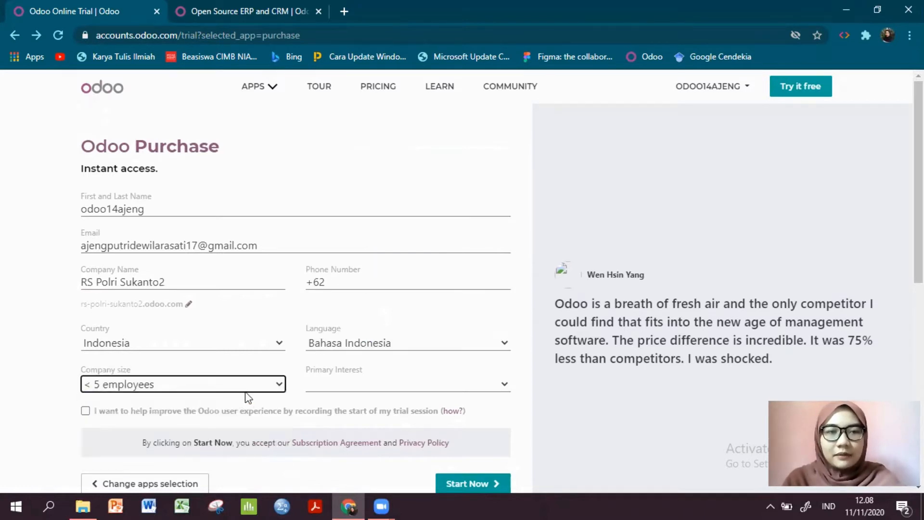
pyautogui.scroll(-1, 332, 384)
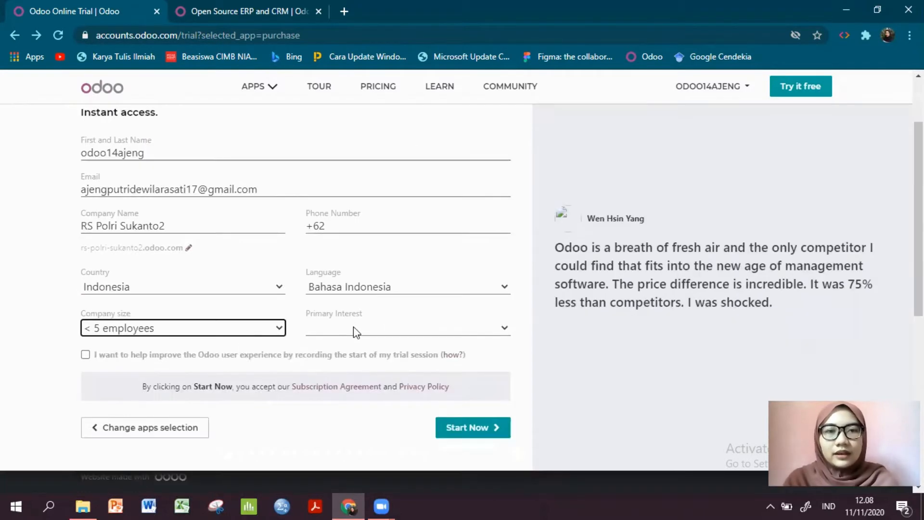
pyautogui.click(277, 332)
pyautogui.click(237, 406)
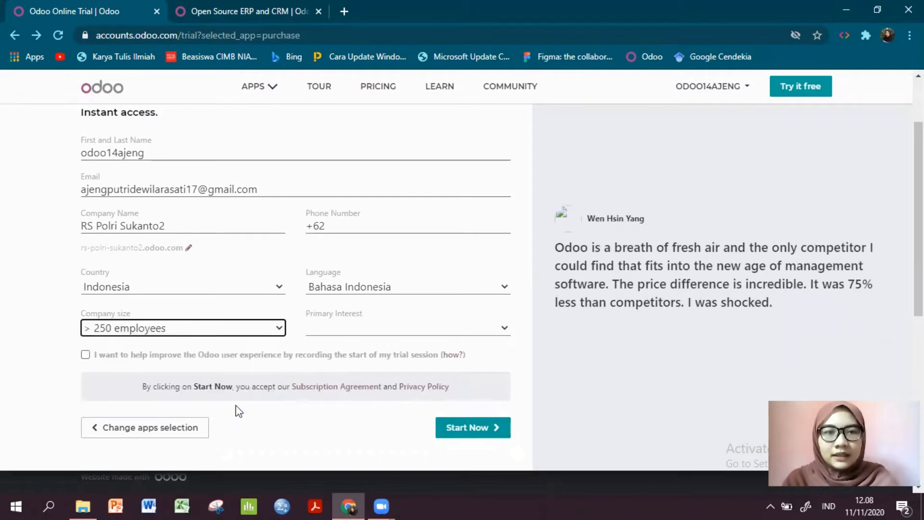
# - Set the primary interest to "Use it in my company", agree to trial session recording, and submit the form to create the database
pyautogui.click(361, 331)
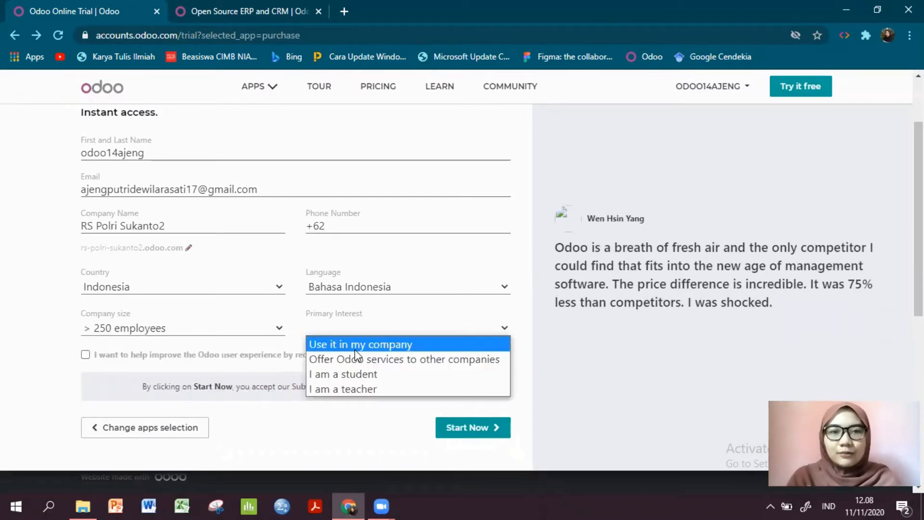
pyautogui.click(366, 343)
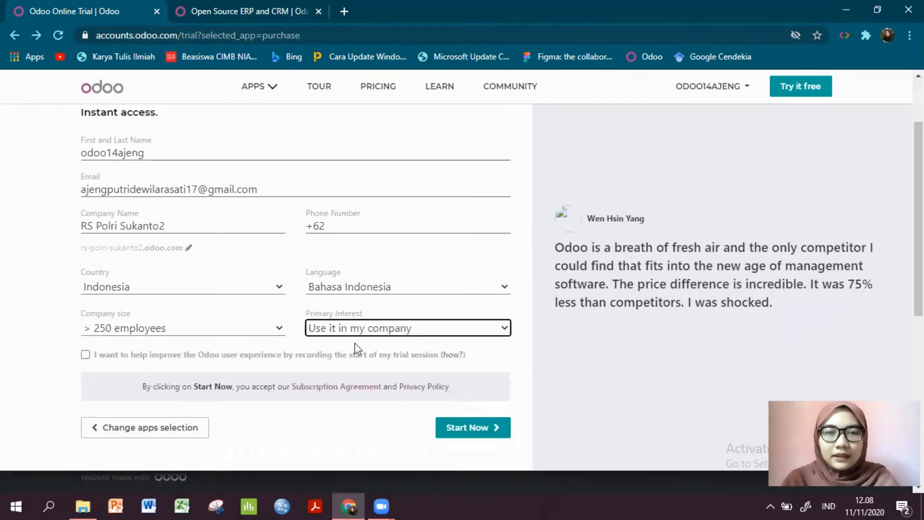
pyautogui.click(143, 359)
pyautogui.scroll(-4, 210, 351)
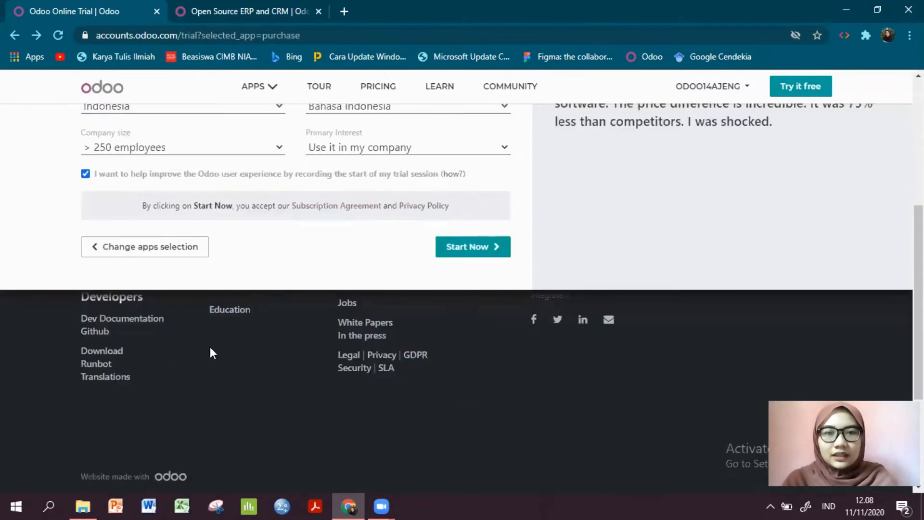
pyautogui.scroll(4, 510, 337)
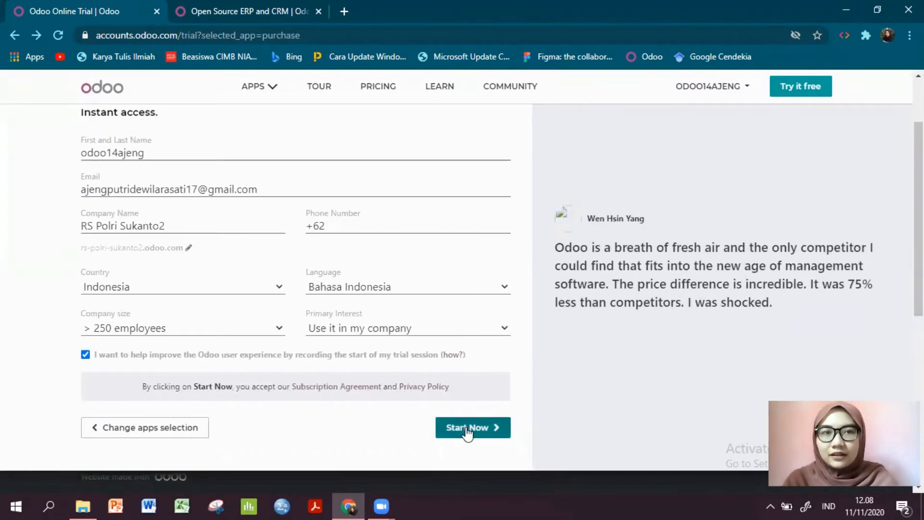
pyautogui.click(466, 429)
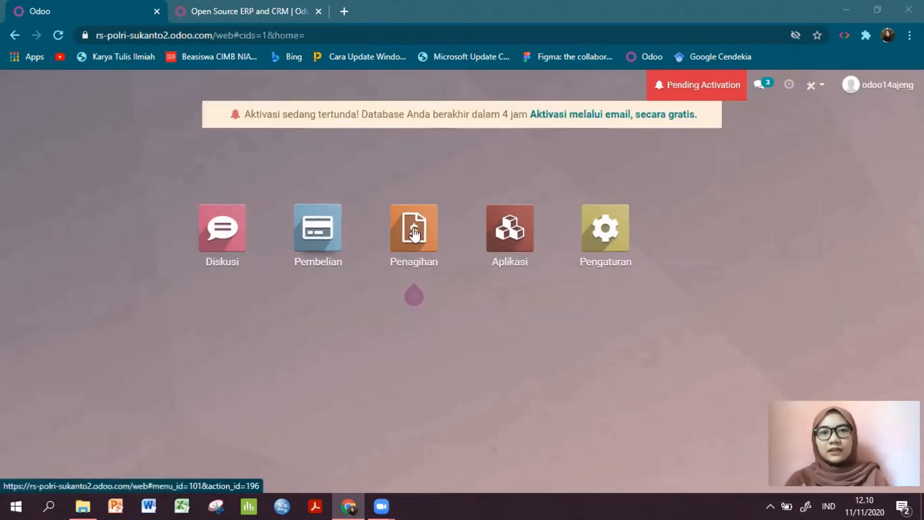
# - Activate the new database through the free e-mail activation
pyautogui.moveTo(419, 236)
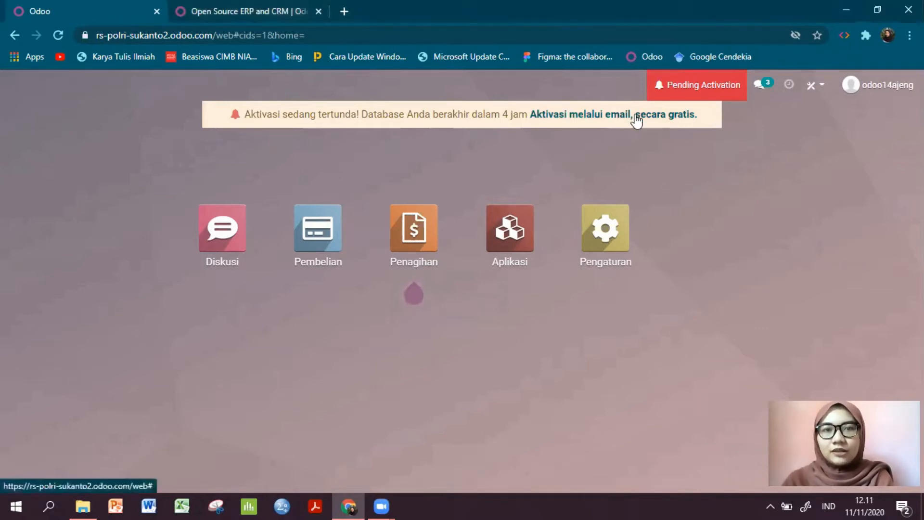
pyautogui.click(637, 116)
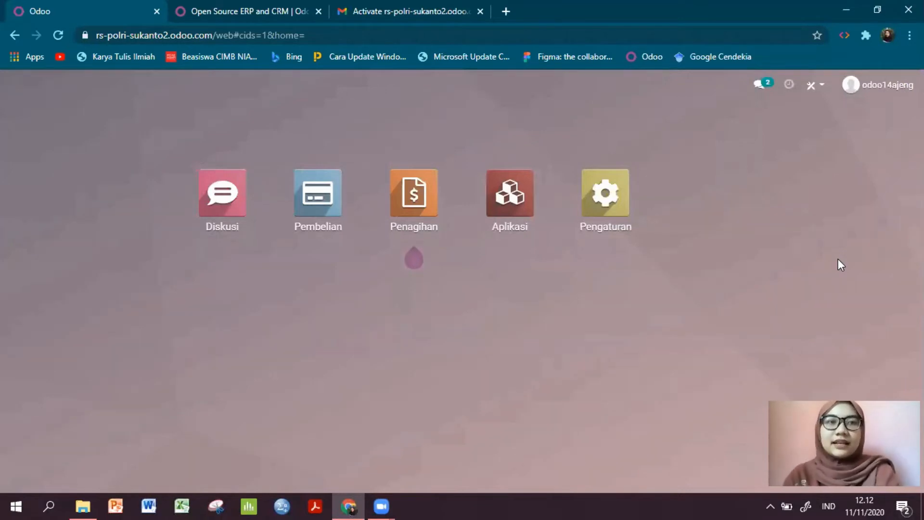
# - Examine the domain part of the new database's web address
pyautogui.click(633, 37)
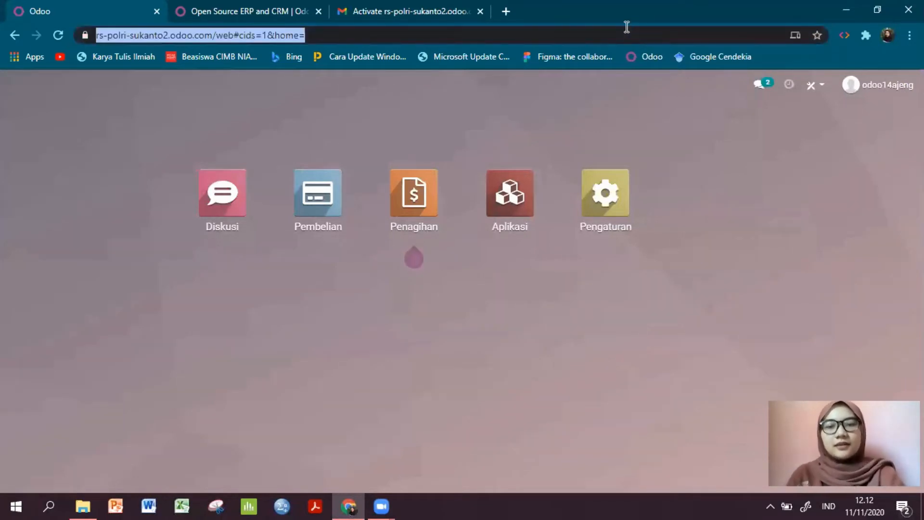
pyautogui.press('Return')
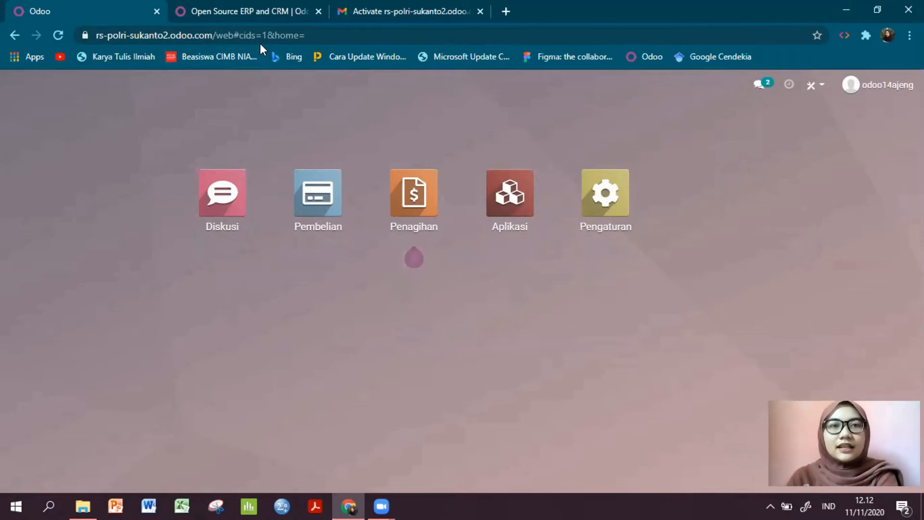
pyautogui.click(279, 35)
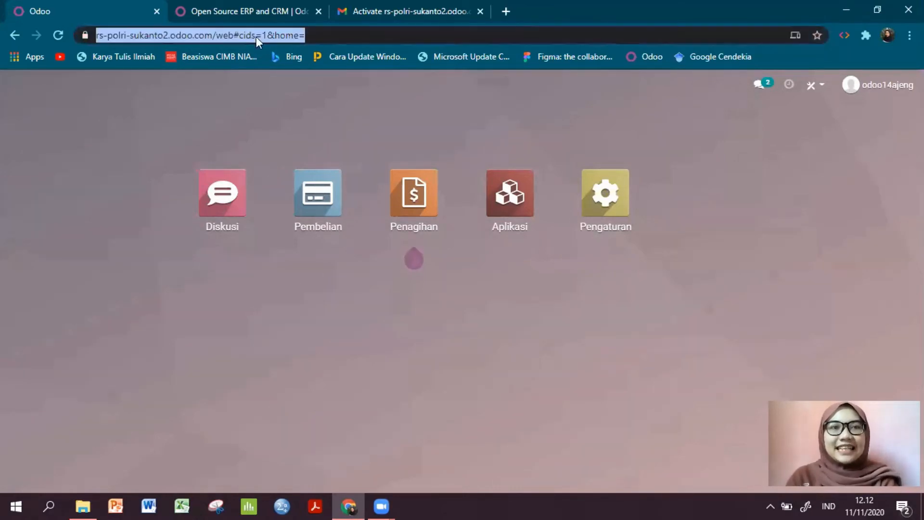
pyautogui.click(207, 36)
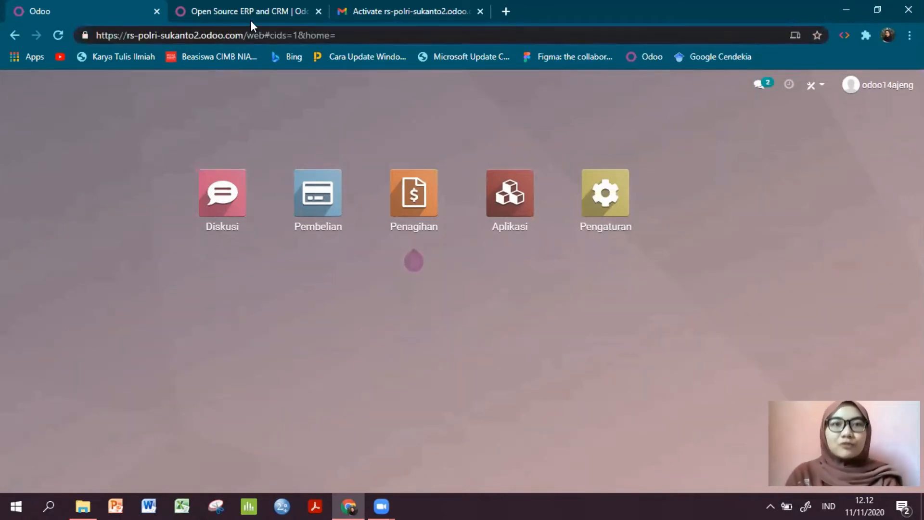
pyautogui.moveTo(244, 36); pyautogui.dragTo(131, 38)
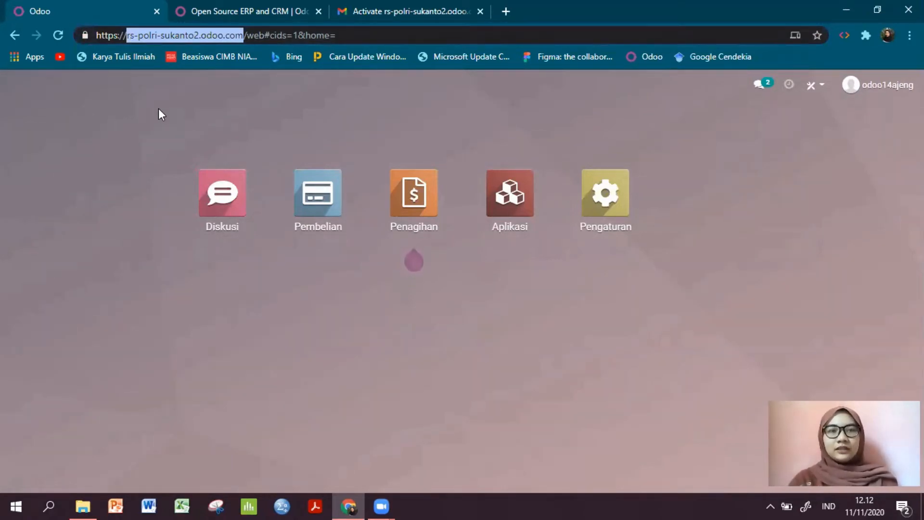
pyautogui.click(183, 95)
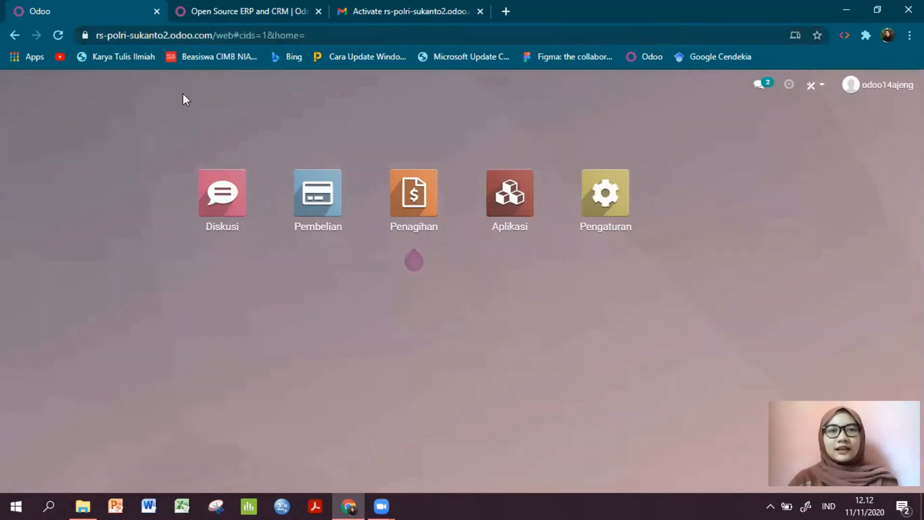
# - Connect to the rs-polri-sukanto database from the account's database list on odoo.com and open its Purchase app
pyautogui.click(305, 197)
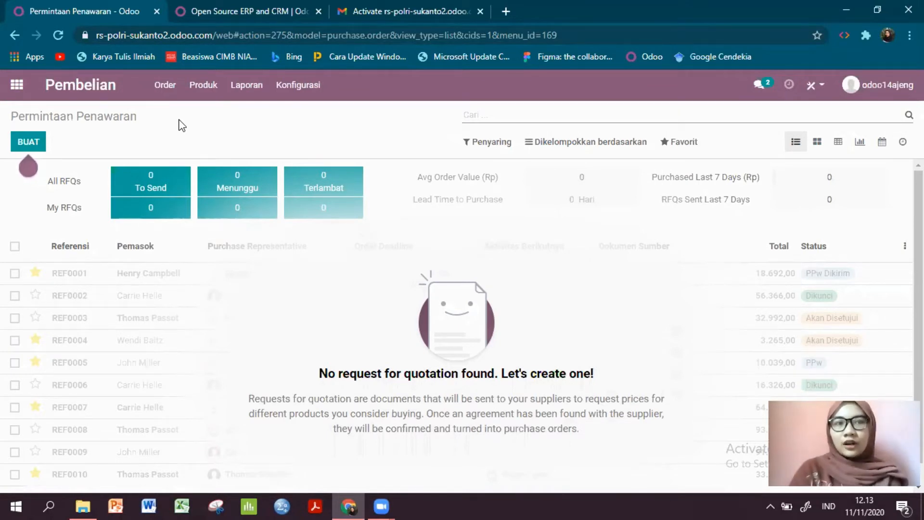
pyautogui.click(210, 15)
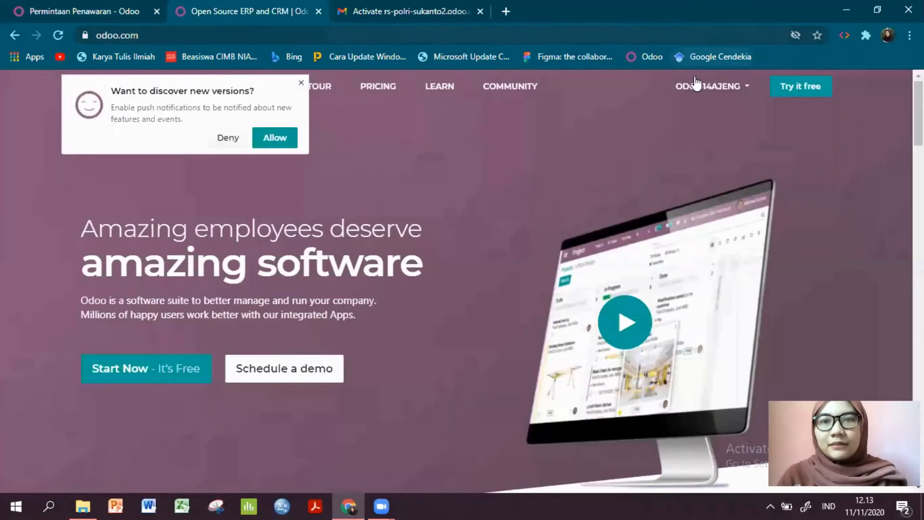
pyautogui.click(301, 83)
pyautogui.click(733, 90)
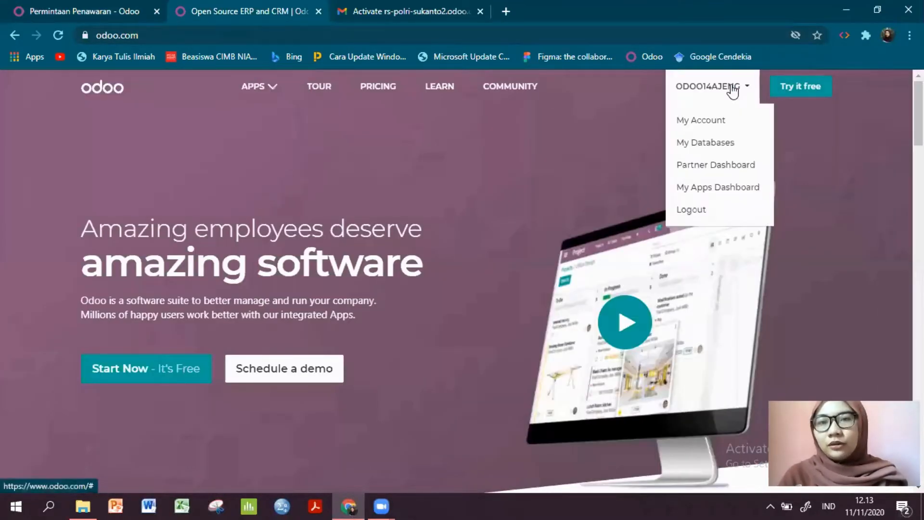
pyautogui.click(724, 139)
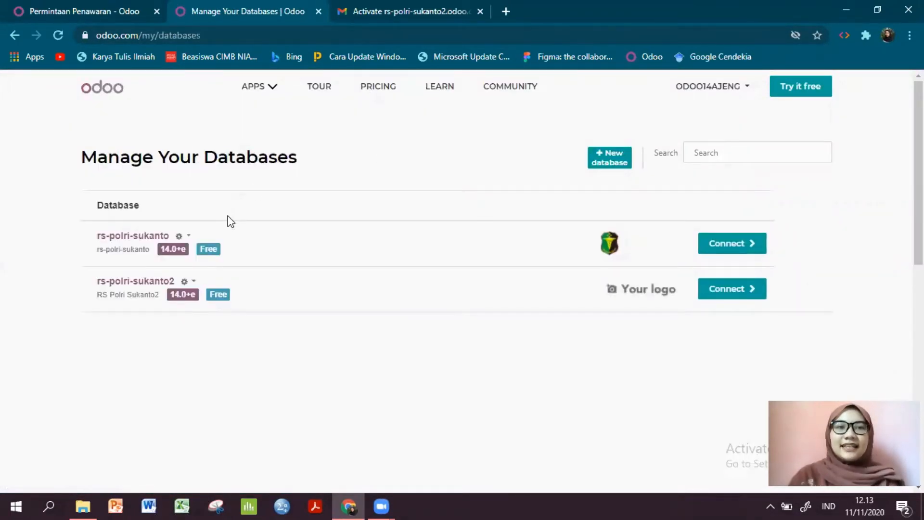
pyautogui.click(301, 84)
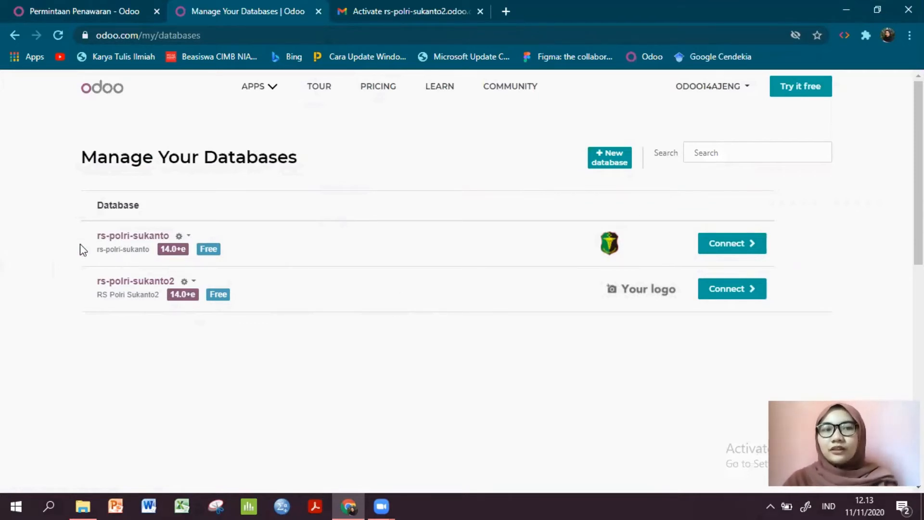
pyautogui.click(730, 248)
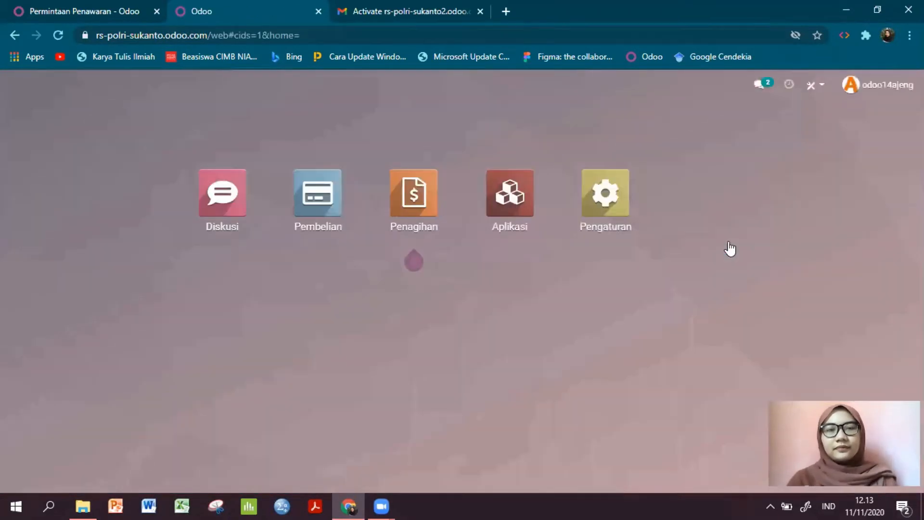
pyautogui.click(315, 194)
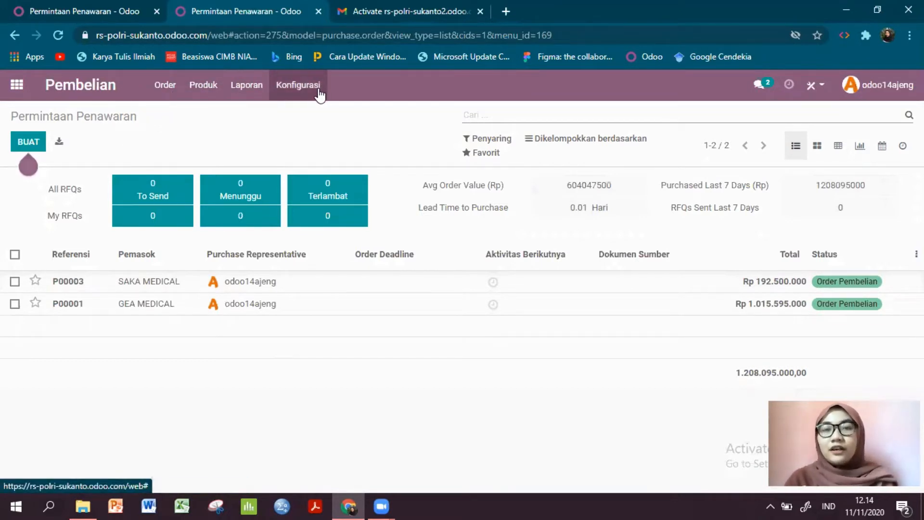
# - Examine the company information of RS Polri Sukanto in the general settings, including its address and contact details
pyautogui.click(17, 84)
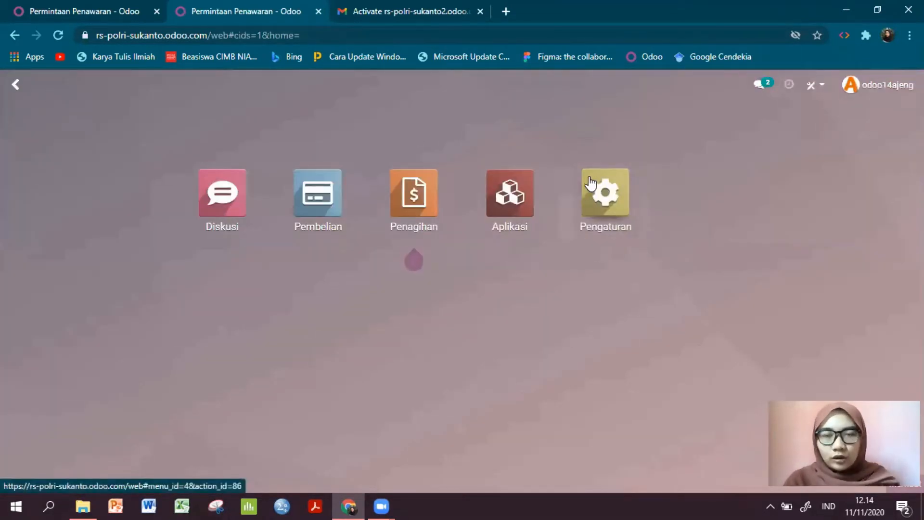
pyautogui.click(600, 195)
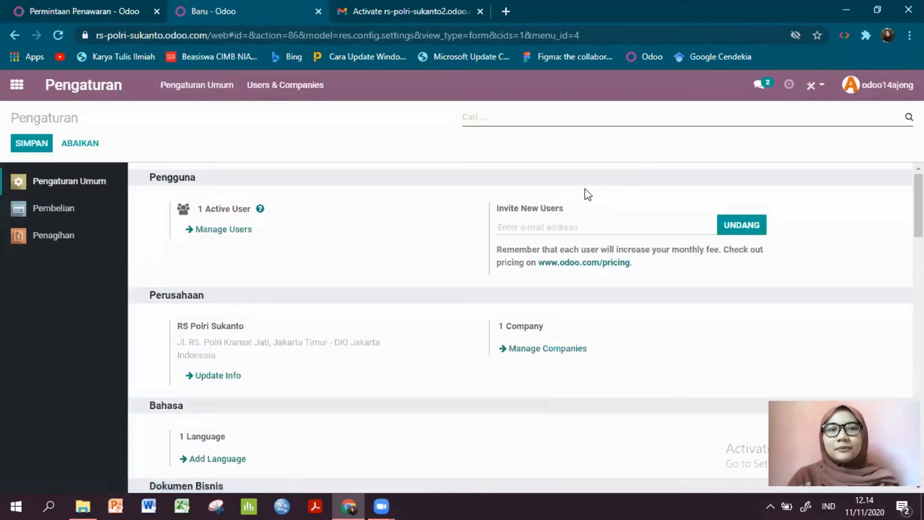
pyautogui.scroll(-2, 272, 254)
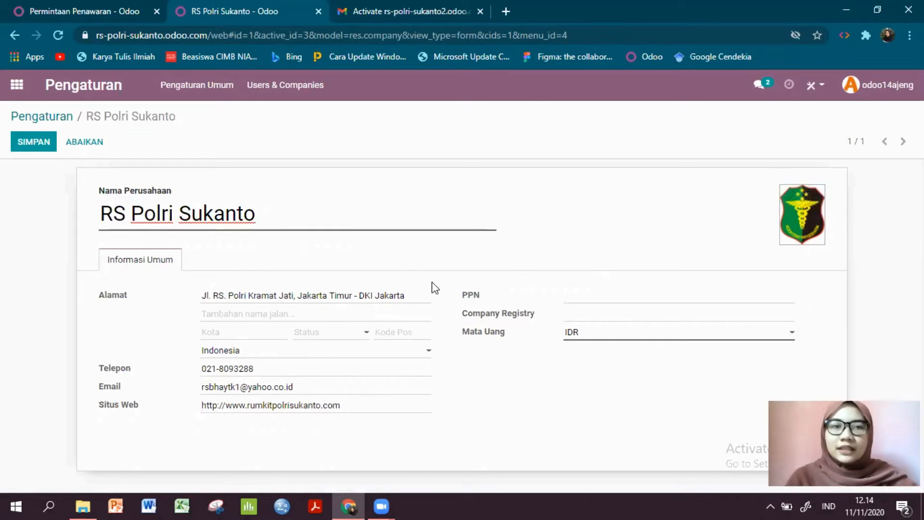
pyautogui.click(241, 293)
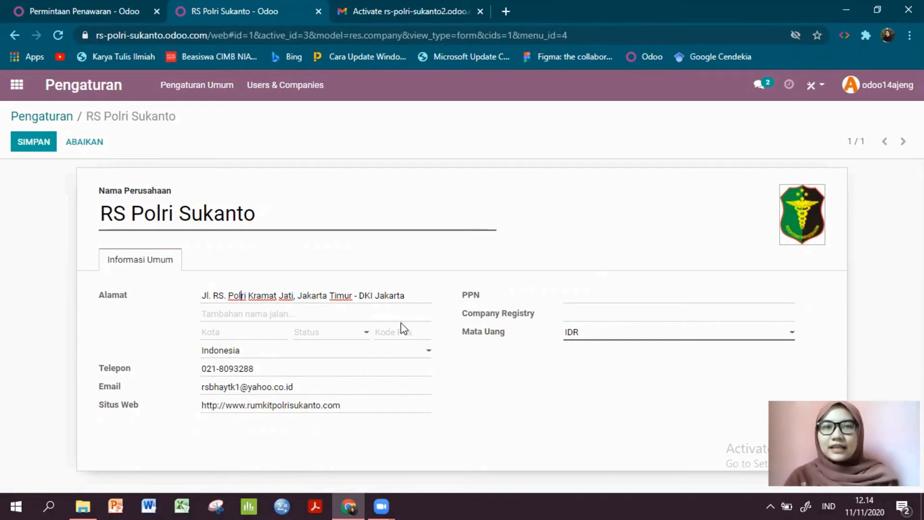
# - Create a new request for quotation in the Purchase app with Gea Medical as the supplier
pyautogui.click(16, 84)
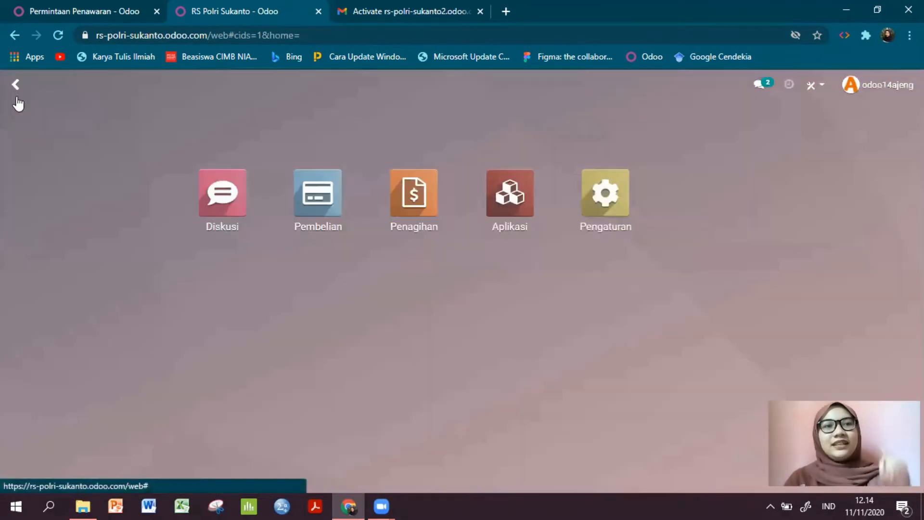
pyautogui.click(316, 202)
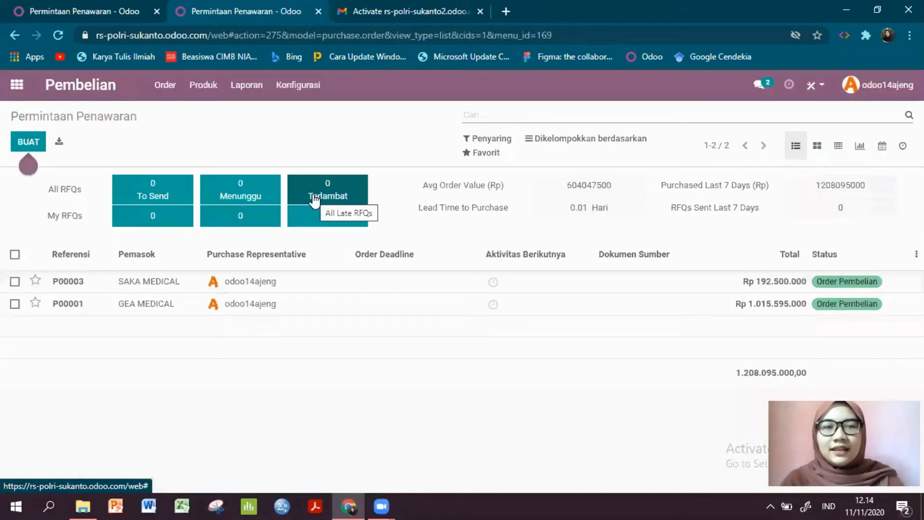
pyautogui.click(172, 95)
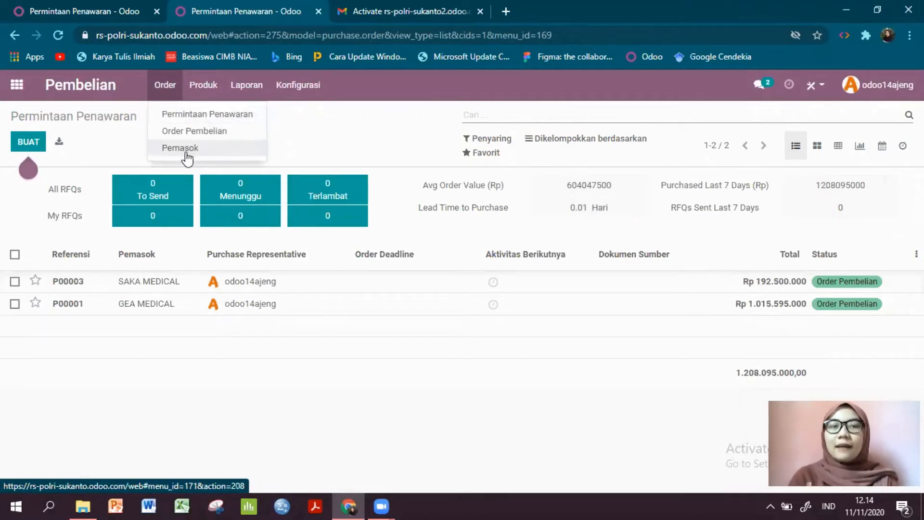
pyautogui.click(140, 128)
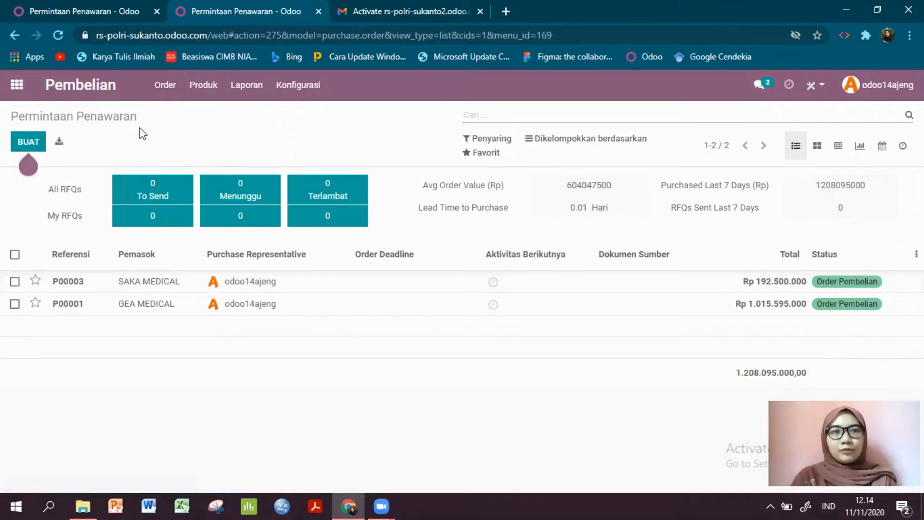
pyautogui.click(26, 143)
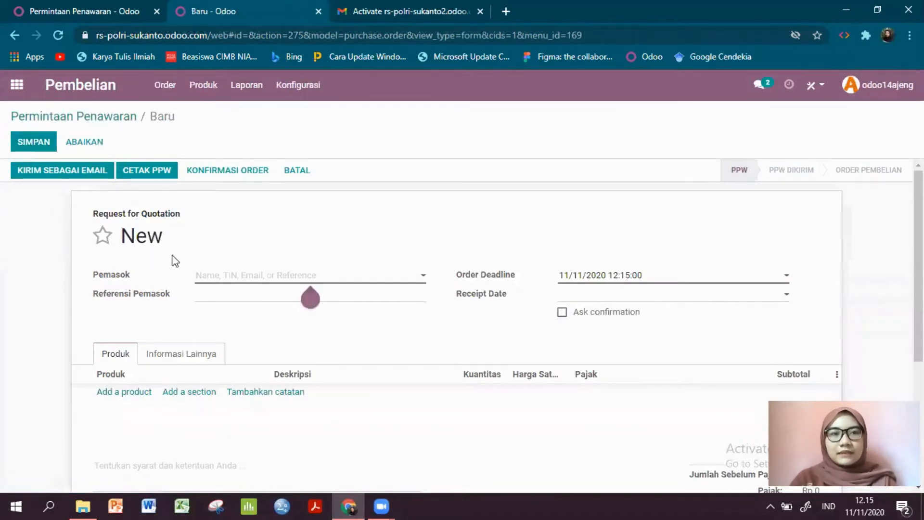
pyautogui.click(222, 276)
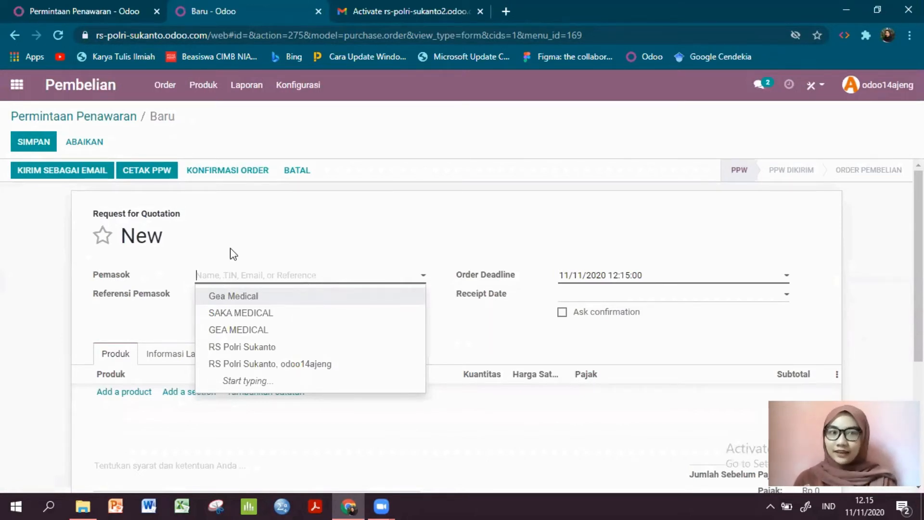
pyautogui.click(239, 296)
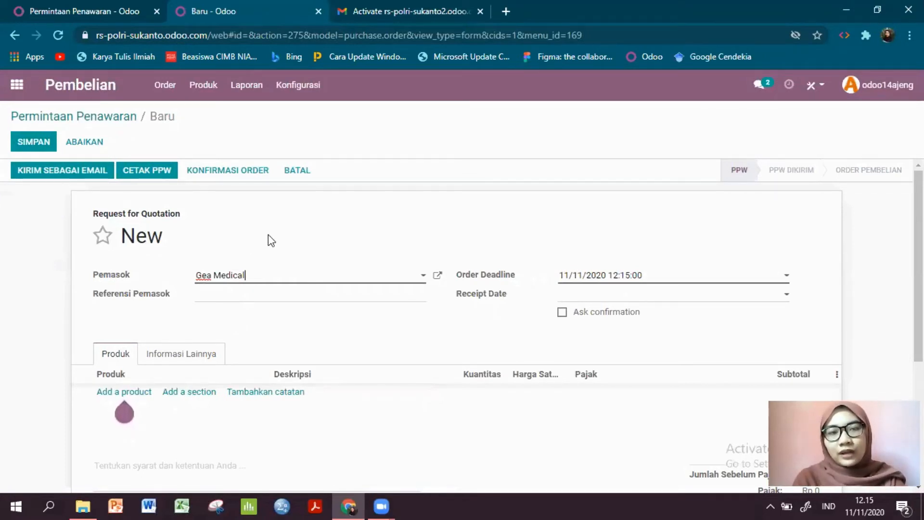
pyautogui.click(233, 294)
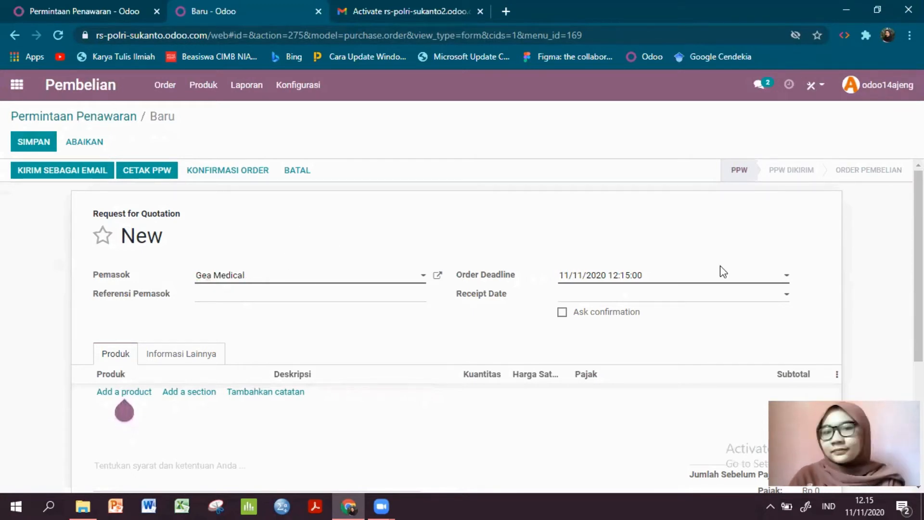
# - Examine the Gea Medical supplier record, including its address and its sales and purchase details, and save it
pyautogui.click(437, 279)
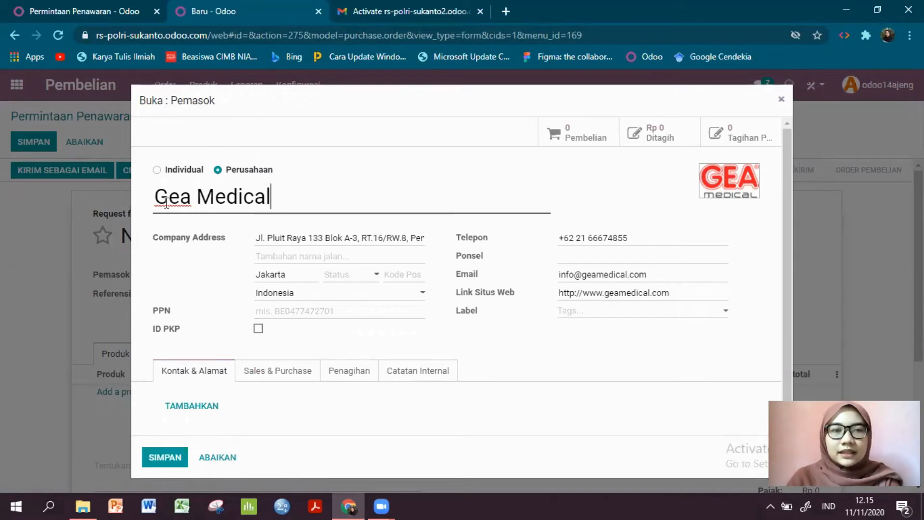
pyautogui.click(297, 238)
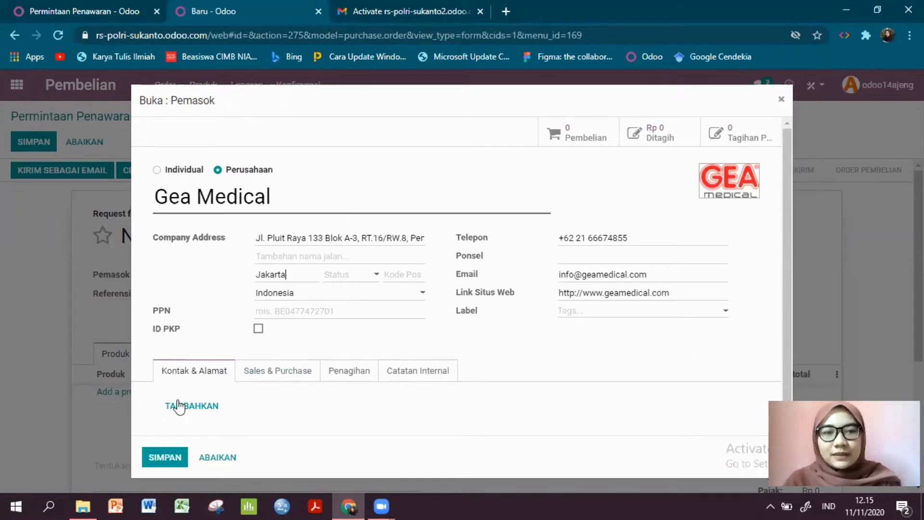
pyautogui.click(299, 368)
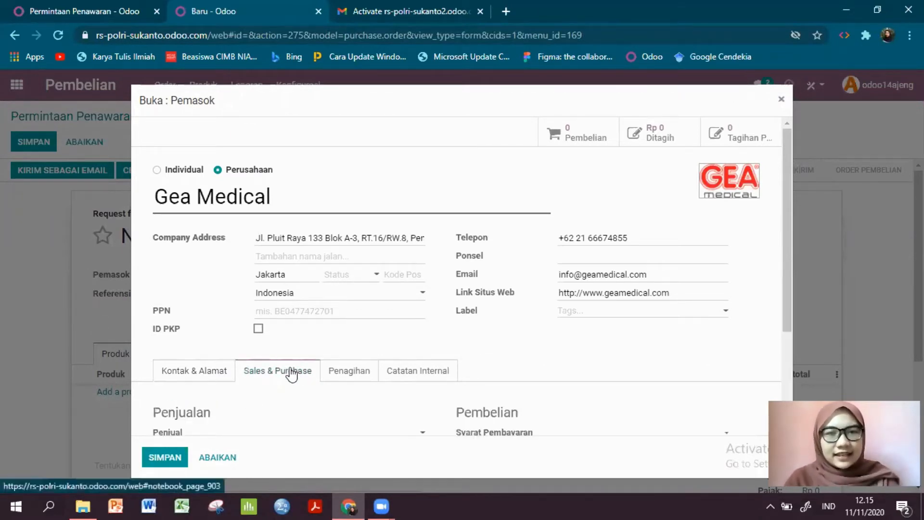
pyautogui.scroll(-3, 301, 383)
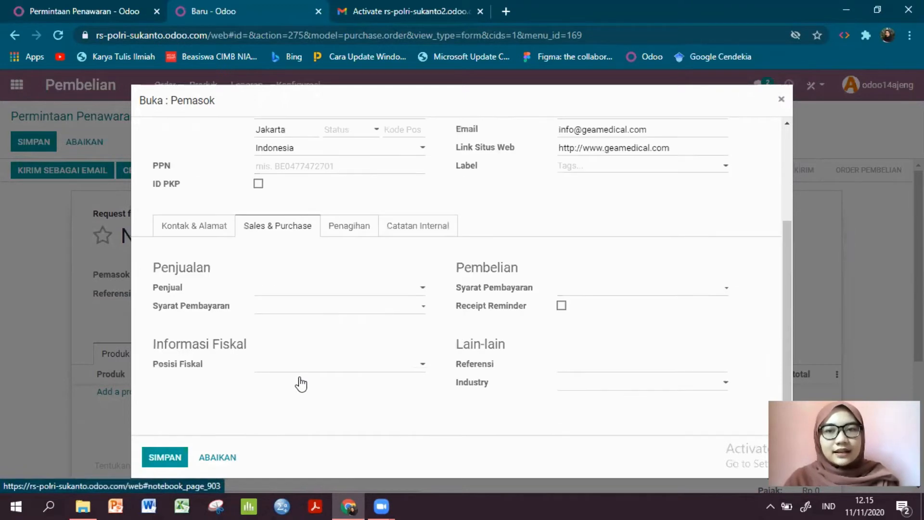
pyautogui.scroll(3, 302, 374)
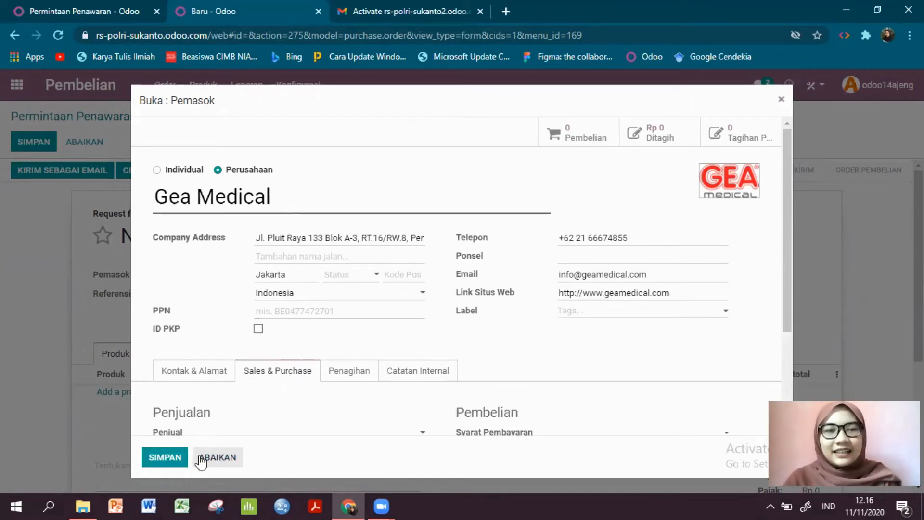
pyautogui.click(177, 458)
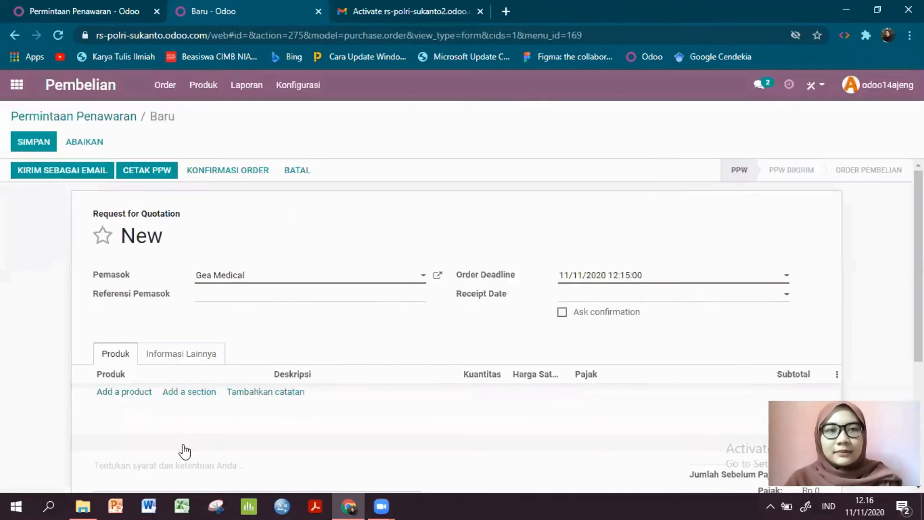
# - Add the product Infuse Set to the request for quotation with quantity 10 and unit price 150000
pyautogui.click(123, 392)
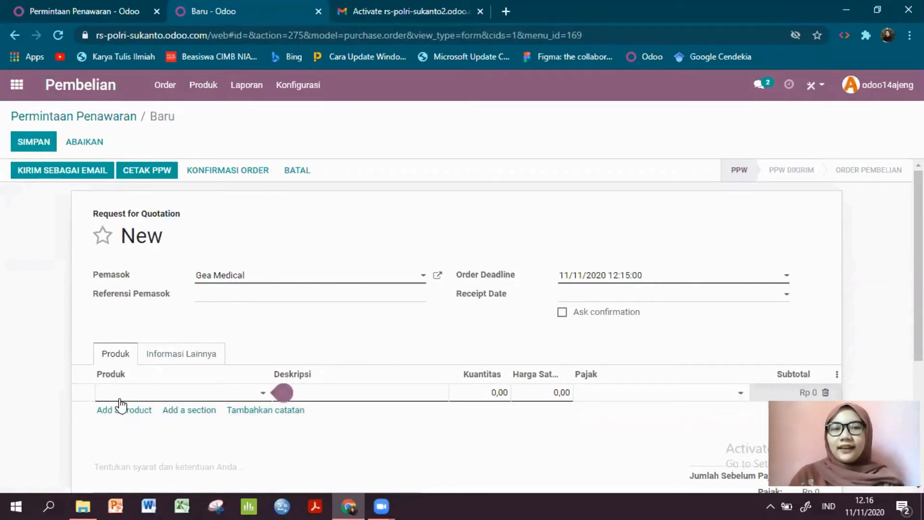
pyautogui.write('Infuse')
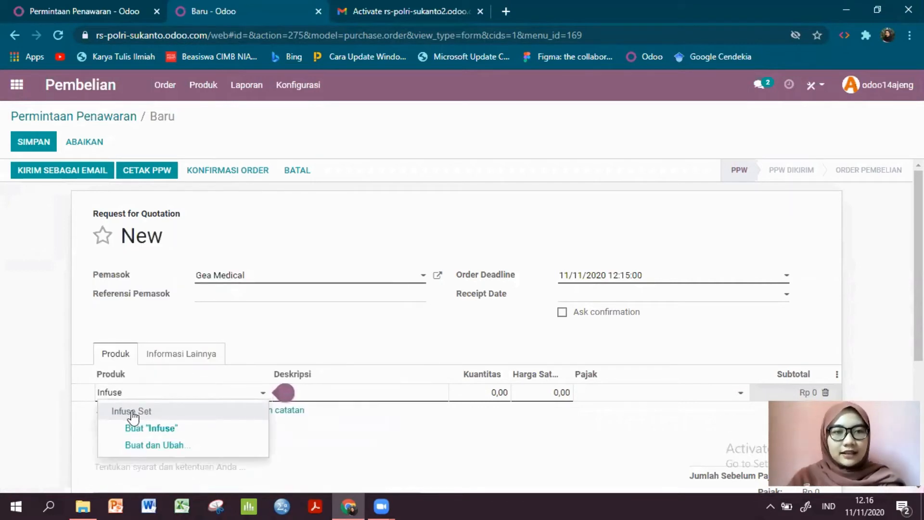
pyautogui.click(128, 411)
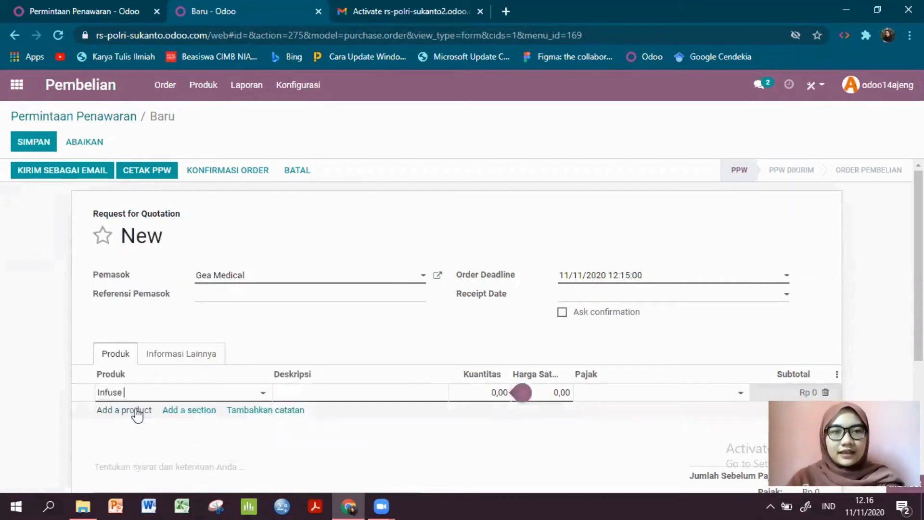
pyautogui.click(322, 388)
pyautogui.click(326, 392)
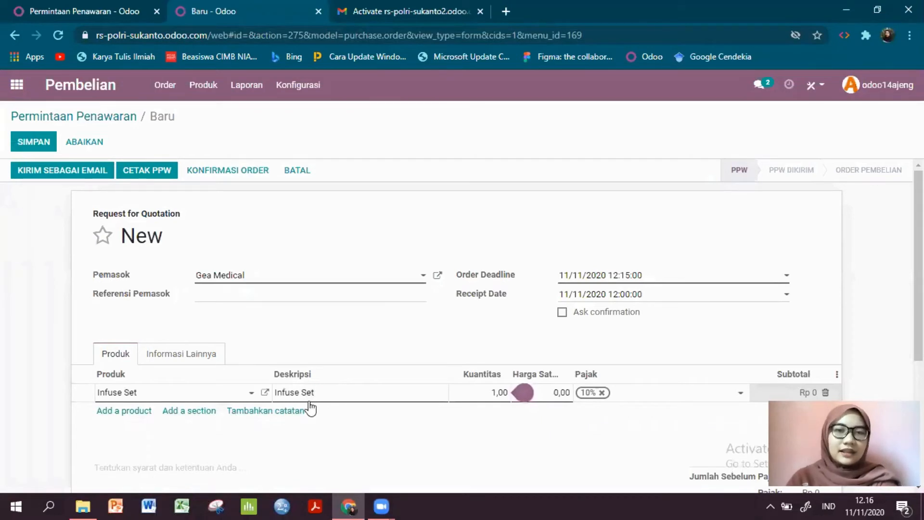
pyautogui.click(501, 391)
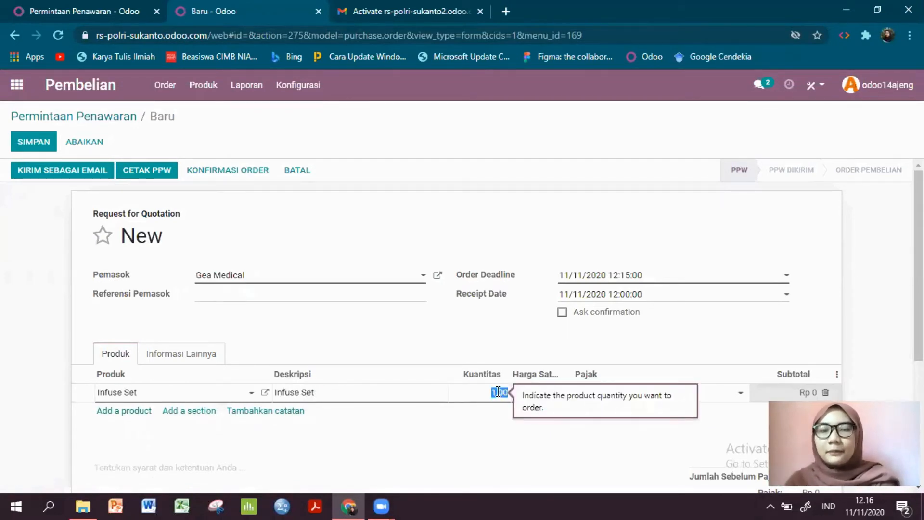
pyautogui.write('10')
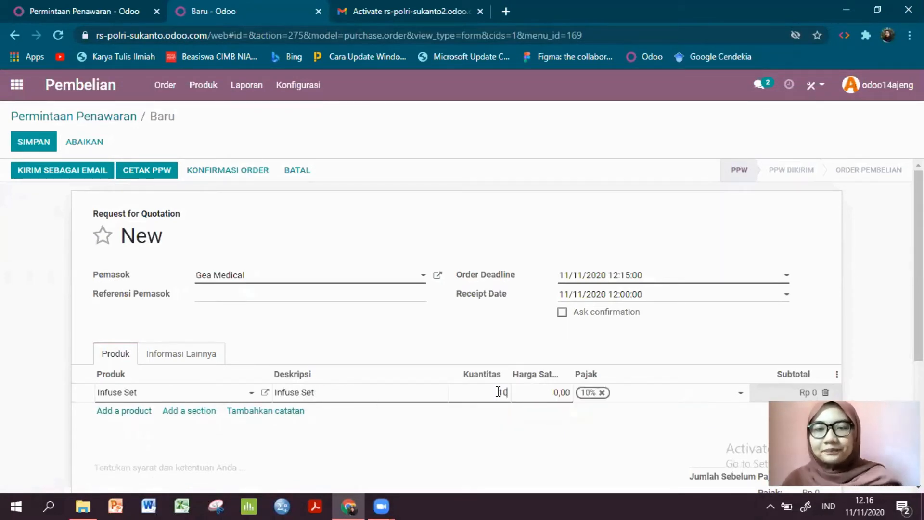
pyautogui.click(563, 393)
pyautogui.write('15000')
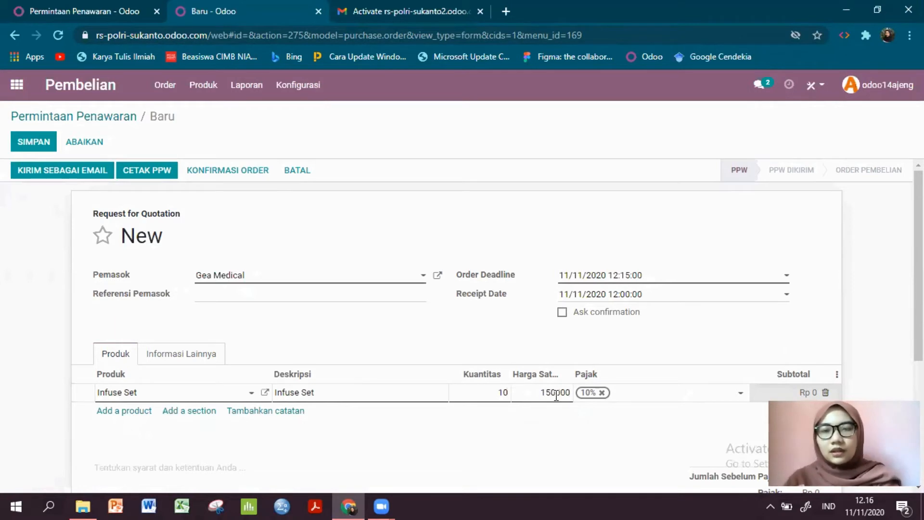
pyautogui.scroll(-4, 553, 355)
pyautogui.scroll(2, 554, 355)
pyautogui.click(561, 357)
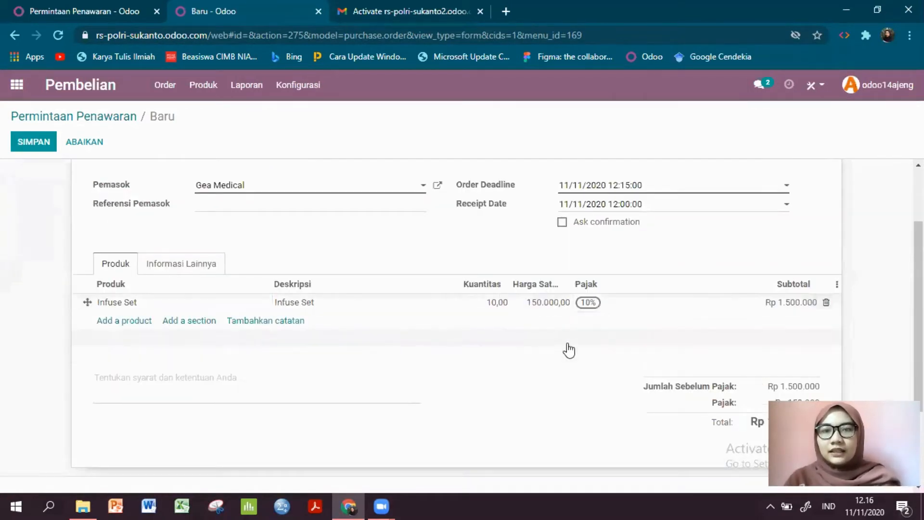
# - Add a second product line below Infuse Set in the request for quotation
pyautogui.click(126, 321)
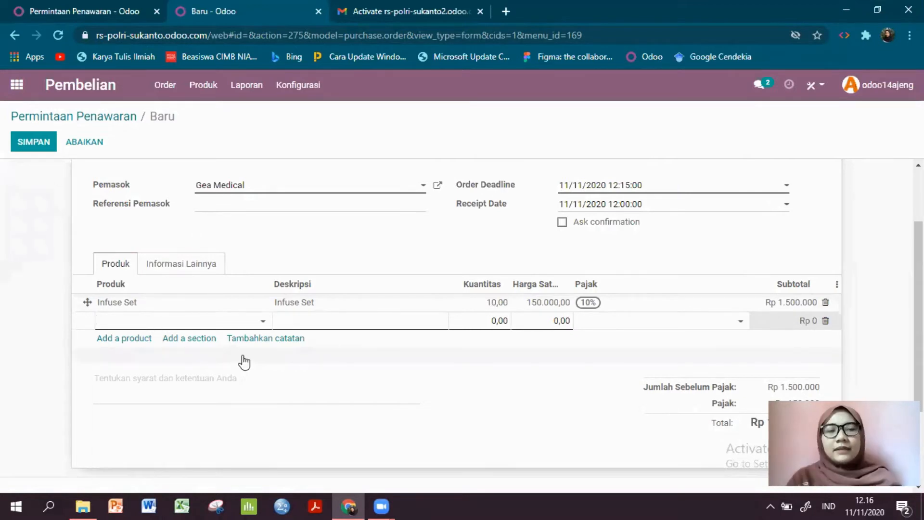
pyautogui.click(235, 323)
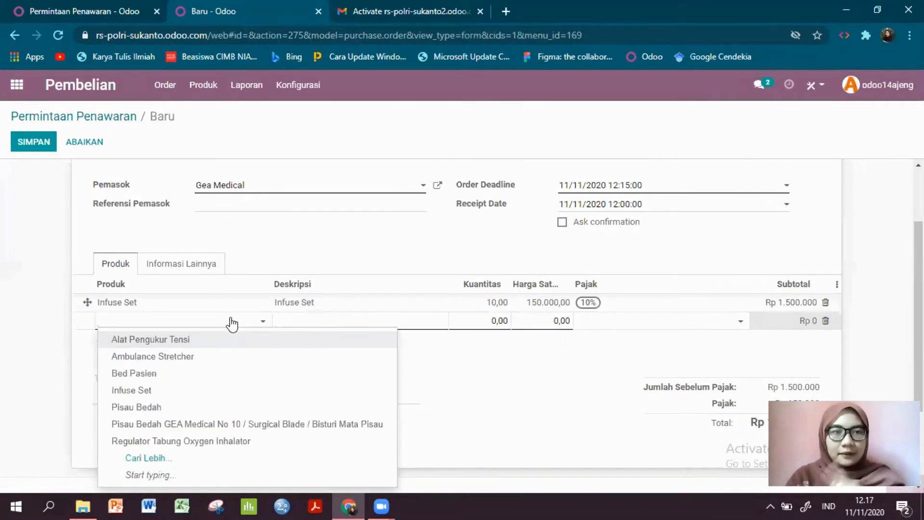
pyautogui.write('tsbu')
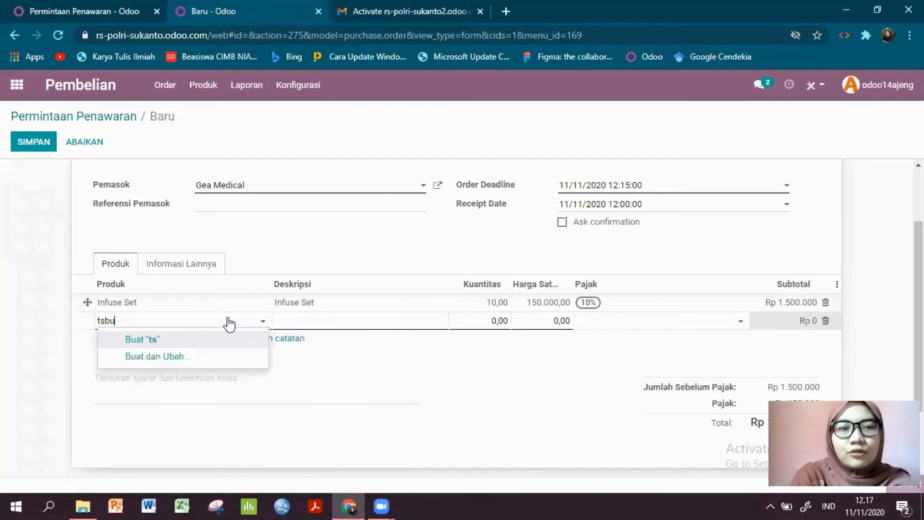
pyautogui.press('BackSpace')
pyautogui.press('BackSpace')
pyautogui.press('BackSpace')
pyautogui.press('BackSpace')
pyautogui.press('BackSpace')
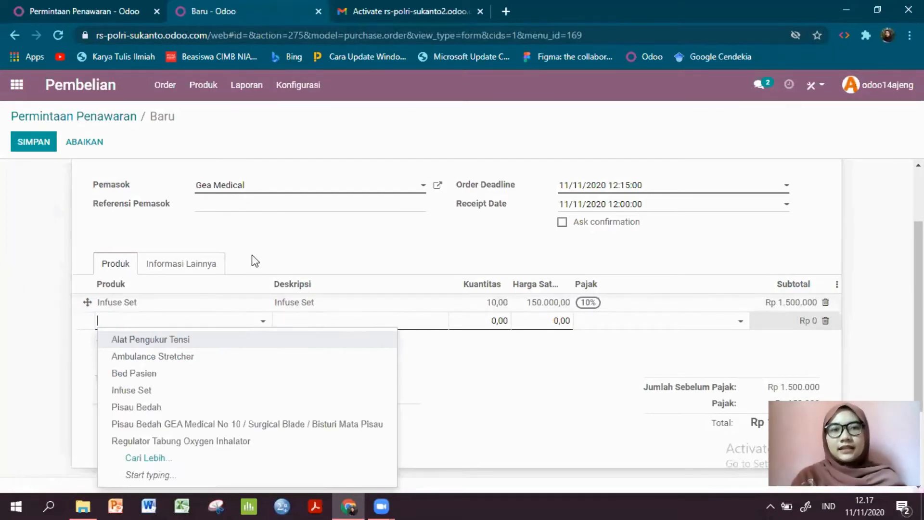
pyautogui.click(254, 260)
pyautogui.click(127, 320)
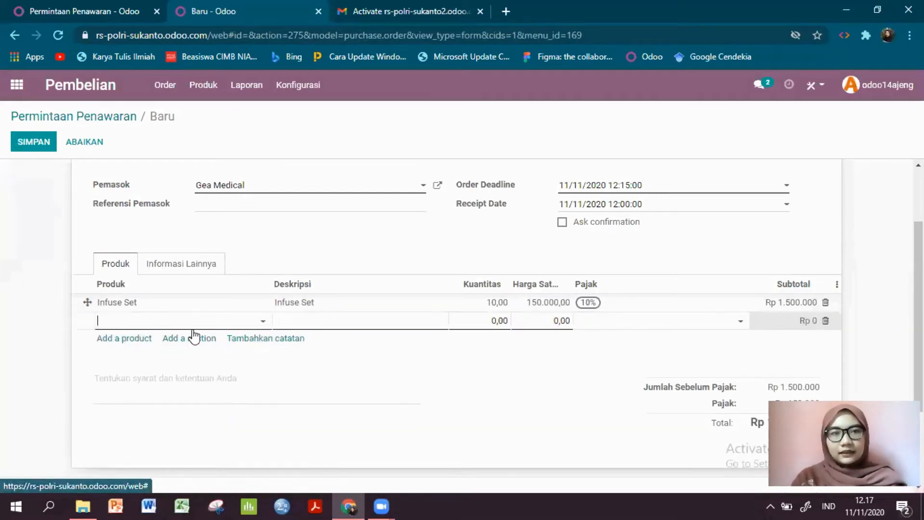
pyautogui.click(258, 320)
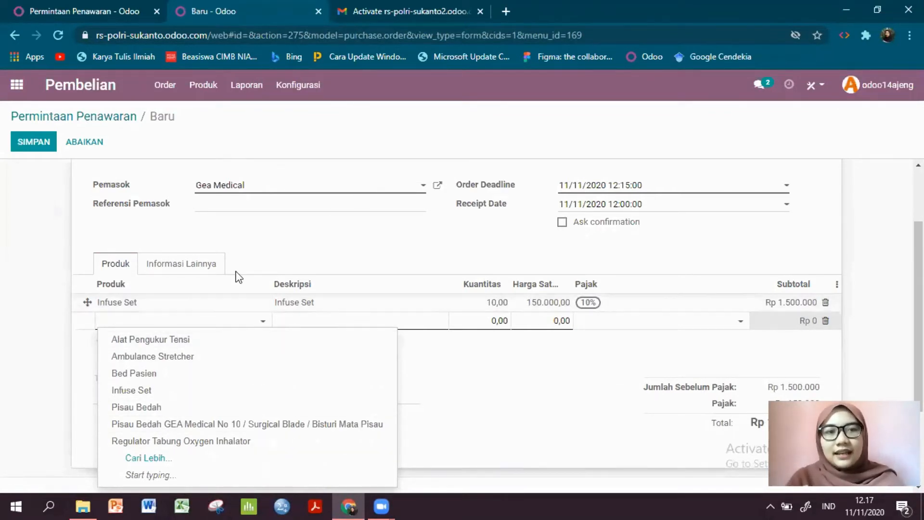
pyautogui.scroll(2, 238, 277)
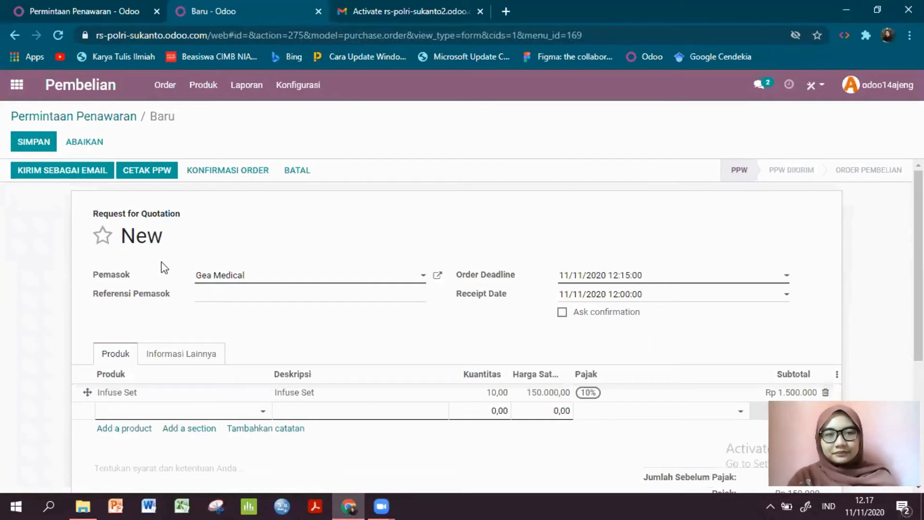
pyautogui.scroll(-2, 161, 264)
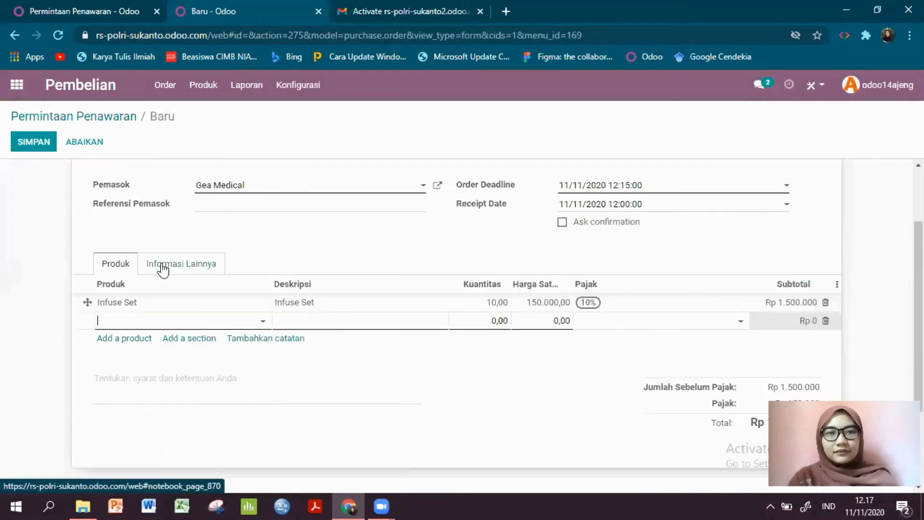
# - Set the new line's product to Regulator Tabung Oxygen Inhalator with quantity 50 and unit price 100000
pyautogui.click(174, 321)
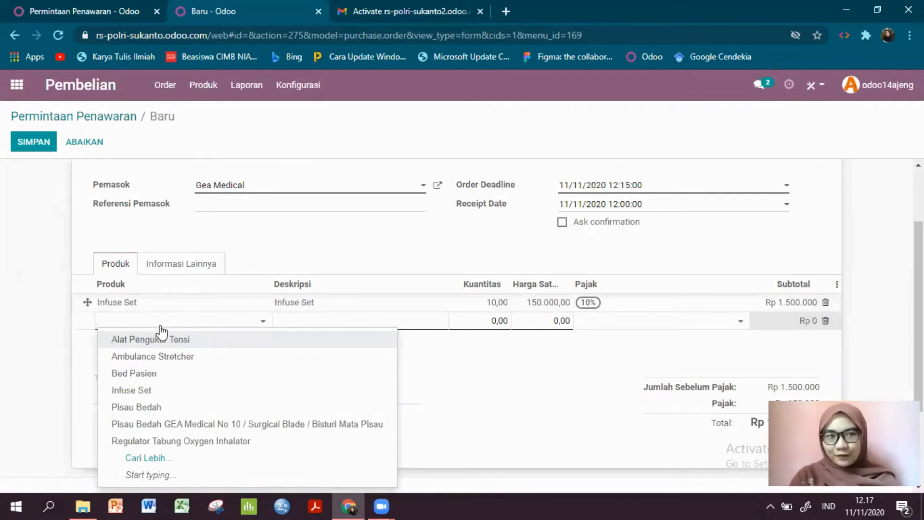
pyautogui.click(181, 441)
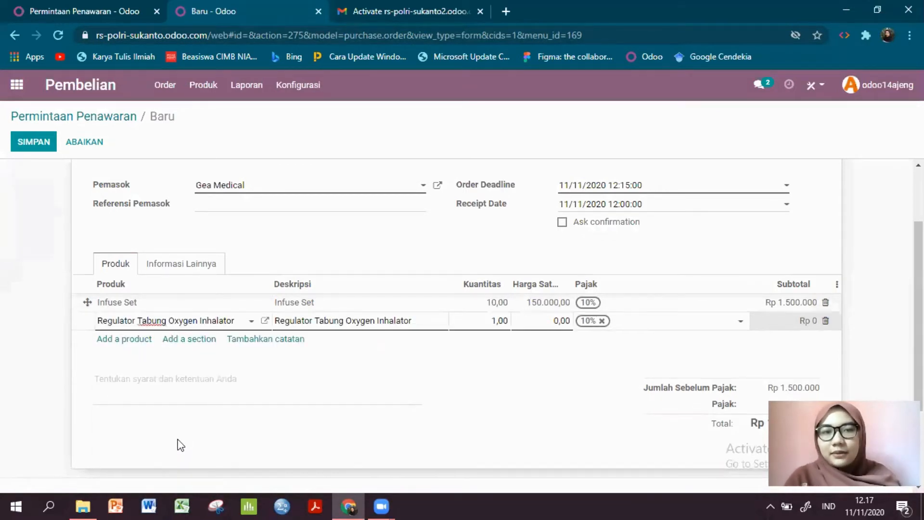
pyautogui.click(496, 320)
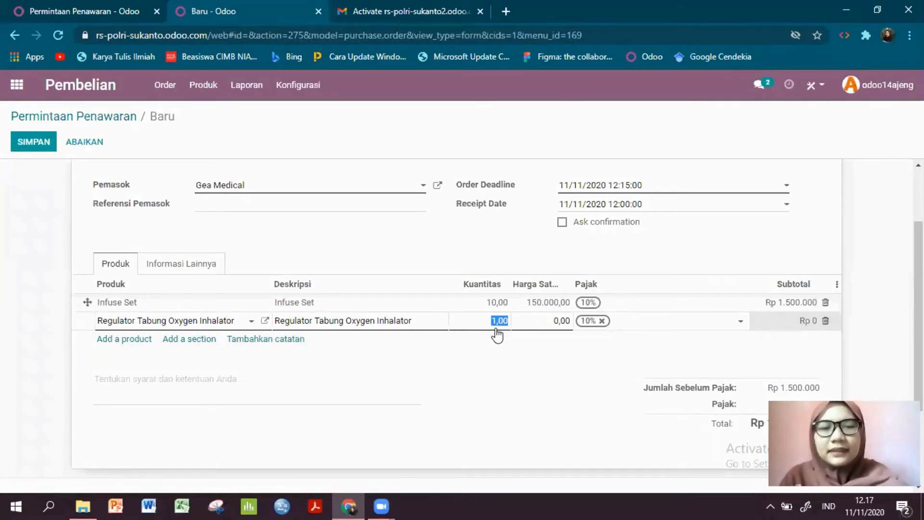
pyautogui.write('50')
pyautogui.click(525, 321)
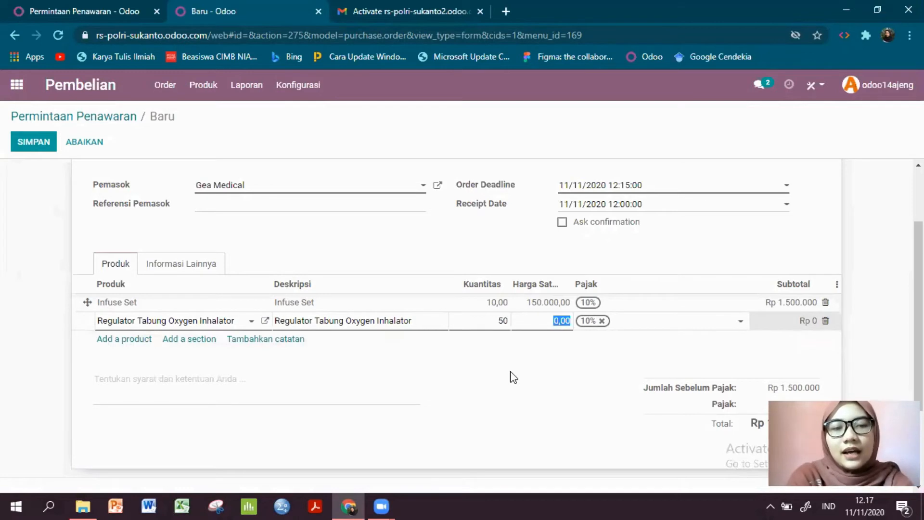
pyautogui.write('100000')
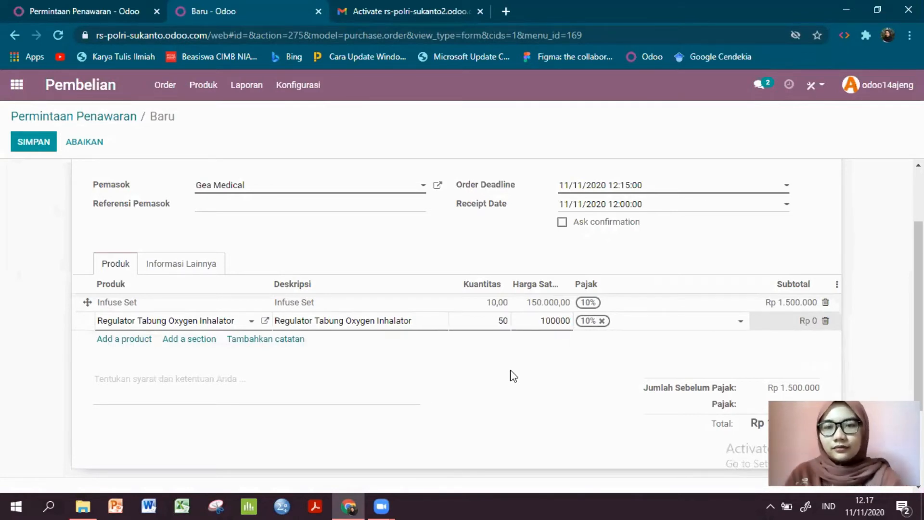
pyautogui.click(512, 371)
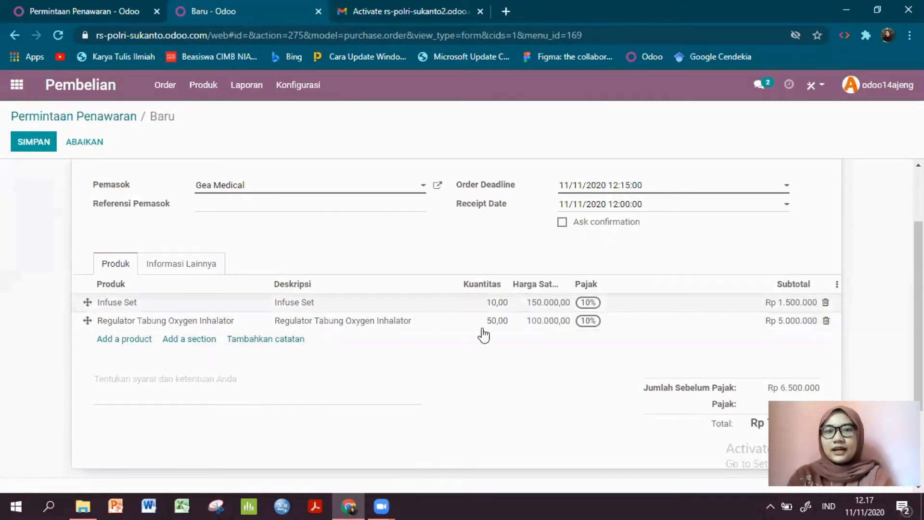
# - Review the product lines, tax and total of the request for quotation, and save it
pyautogui.scroll(-2, 501, 337)
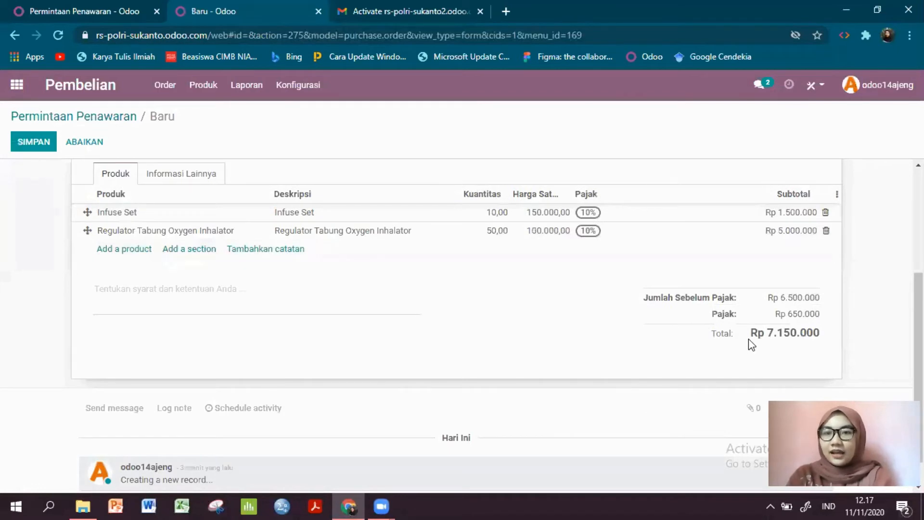
pyautogui.scroll(1, 756, 347)
pyautogui.scroll(-1, 771, 366)
pyautogui.scroll(1, 771, 367)
pyautogui.scroll(-1, 775, 361)
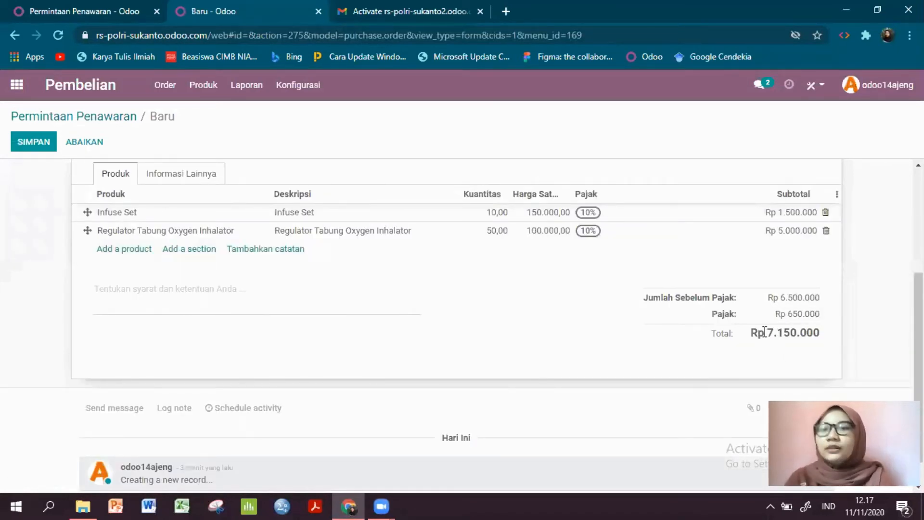
pyautogui.scroll(2, 406, 337)
pyautogui.scroll(1, 413, 376)
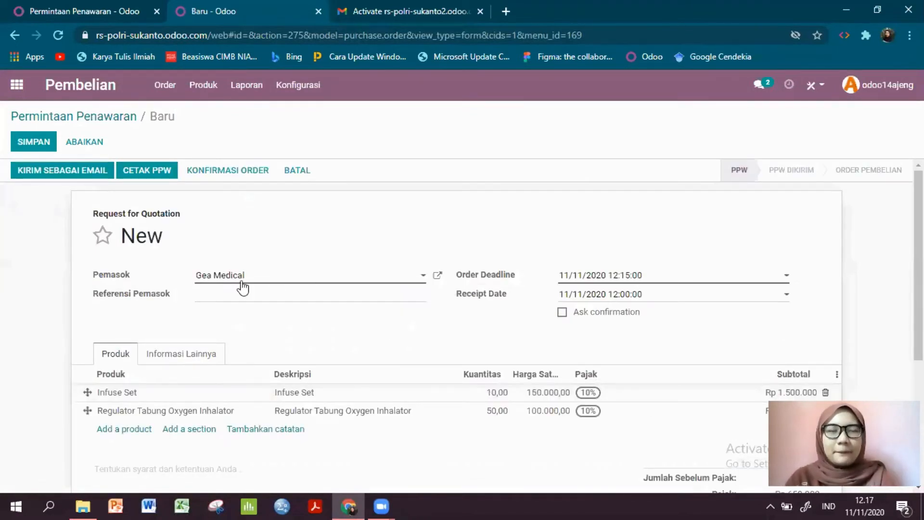
pyautogui.click(31, 140)
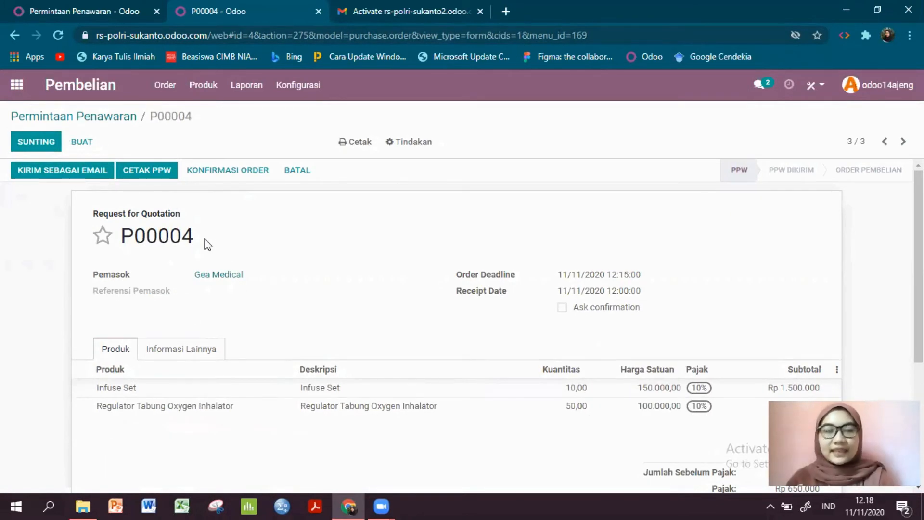
pyautogui.moveTo(204, 239); pyautogui.dragTo(120, 237)
pyautogui.click(203, 241)
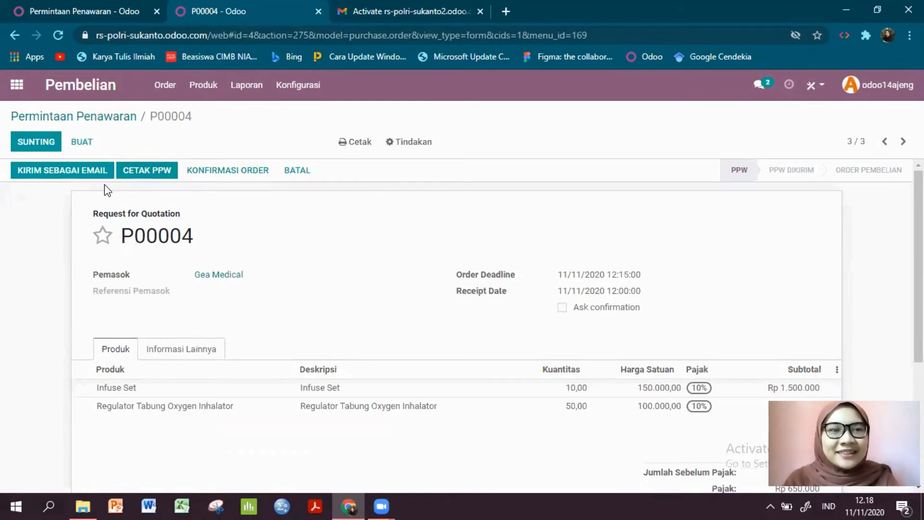
# - Print the request for quotation as a PDF and show it in Adobe Acrobat Reader with both side panes collapsed
pyautogui.click(144, 175)
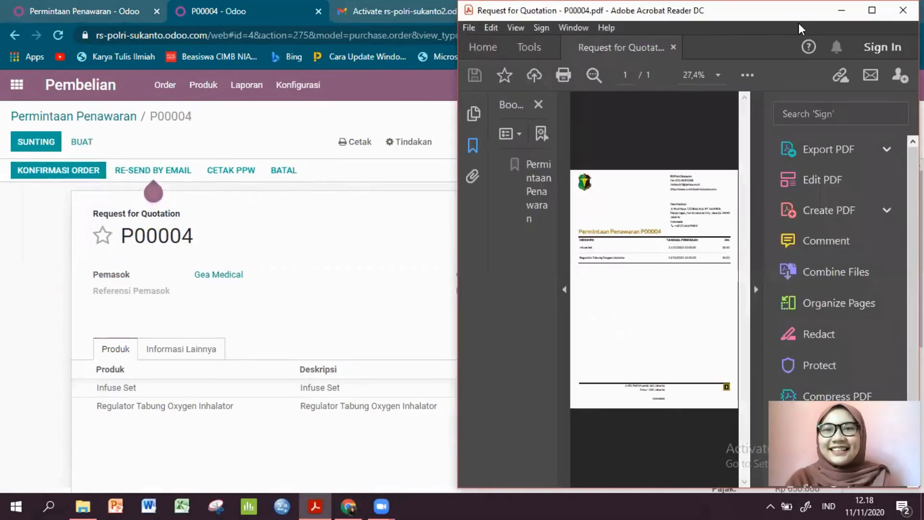
pyautogui.click(755, 170)
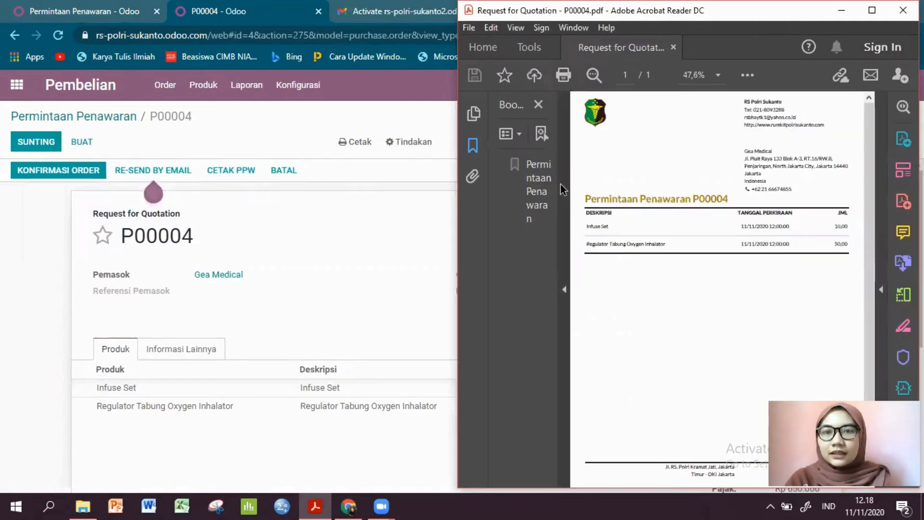
pyautogui.click(561, 185)
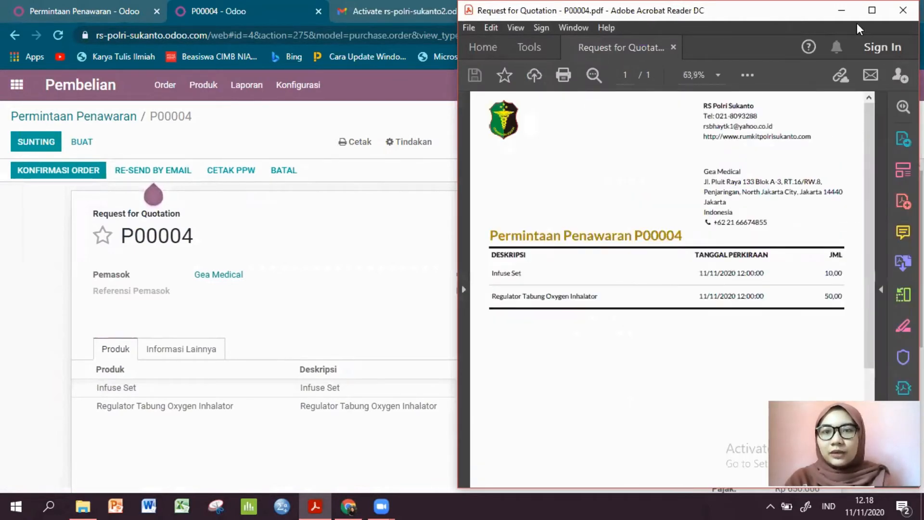
pyautogui.moveTo(857, 23); pyautogui.dragTo(715, 30)
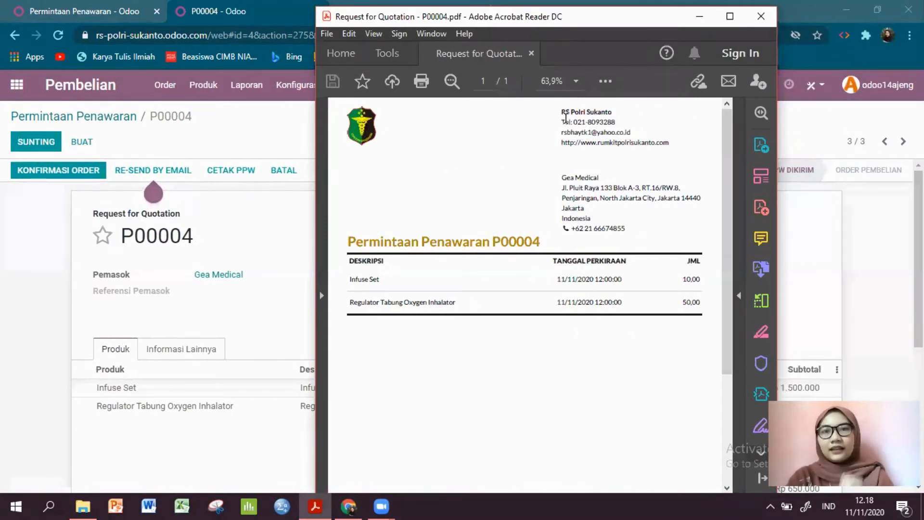
# - Examine the company contact details, supplier address and product lines in the PDF, and minimize its window
pyautogui.moveTo(562, 114); pyautogui.dragTo(610, 135)
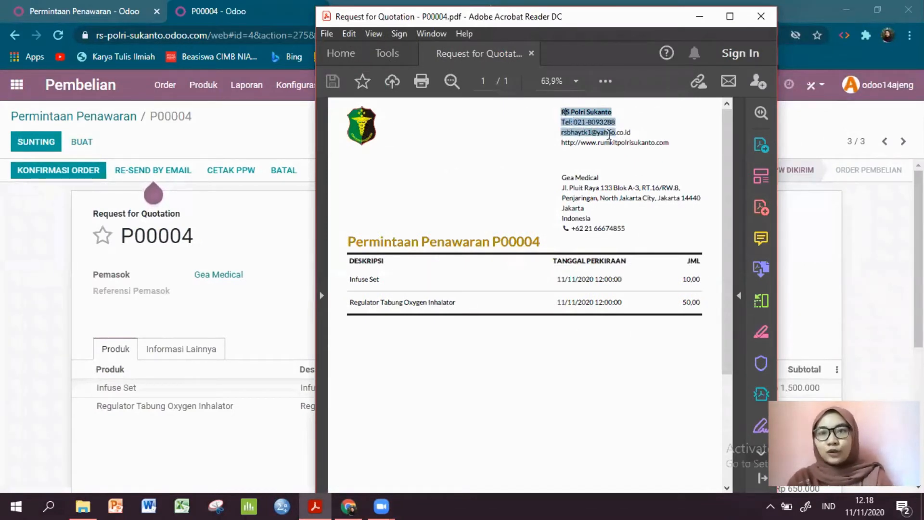
pyautogui.click(675, 140)
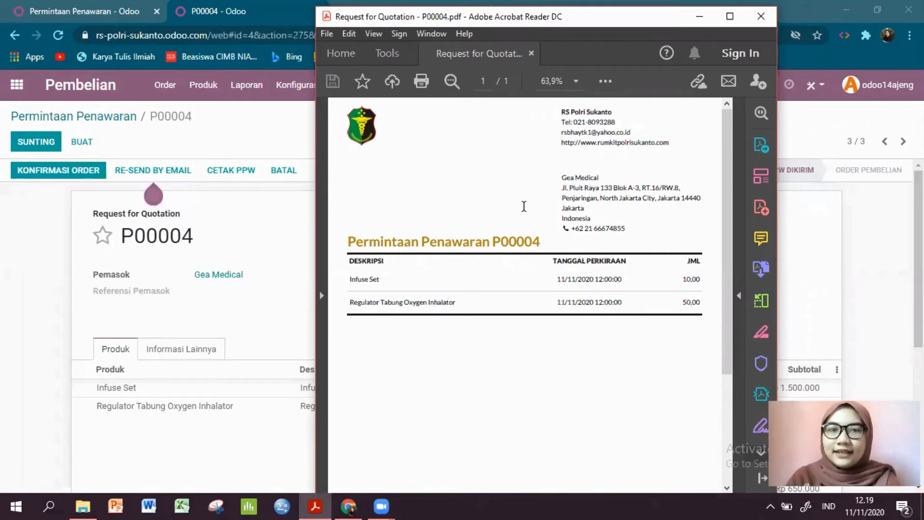
pyautogui.scroll(-2, 386, 275)
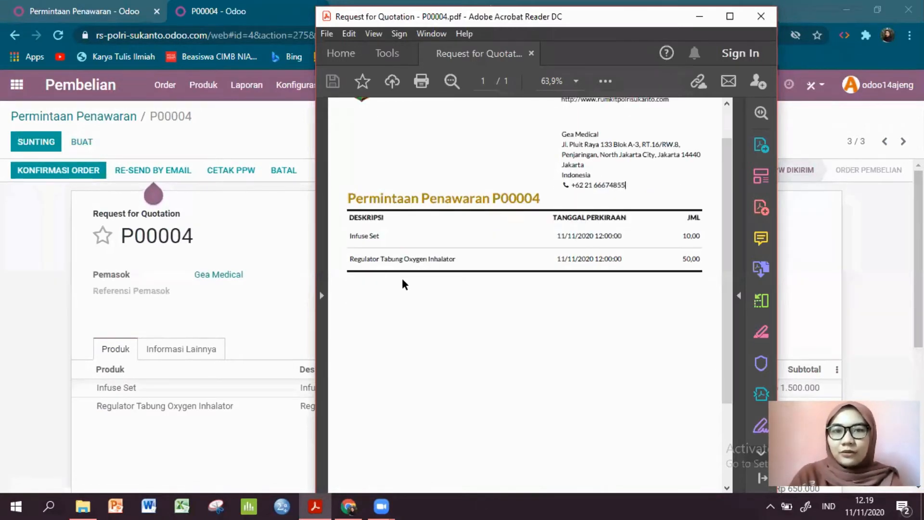
pyautogui.scroll(-5, 513, 299)
pyautogui.click(699, 16)
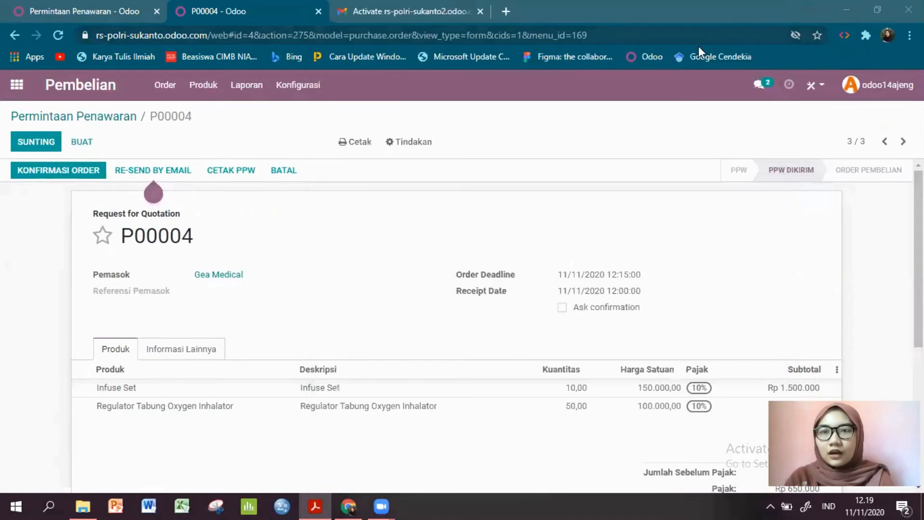
# - Edit the request for quotation and set its receipt date to 18/11/2020 12:00:00
pyautogui.click(30, 141)
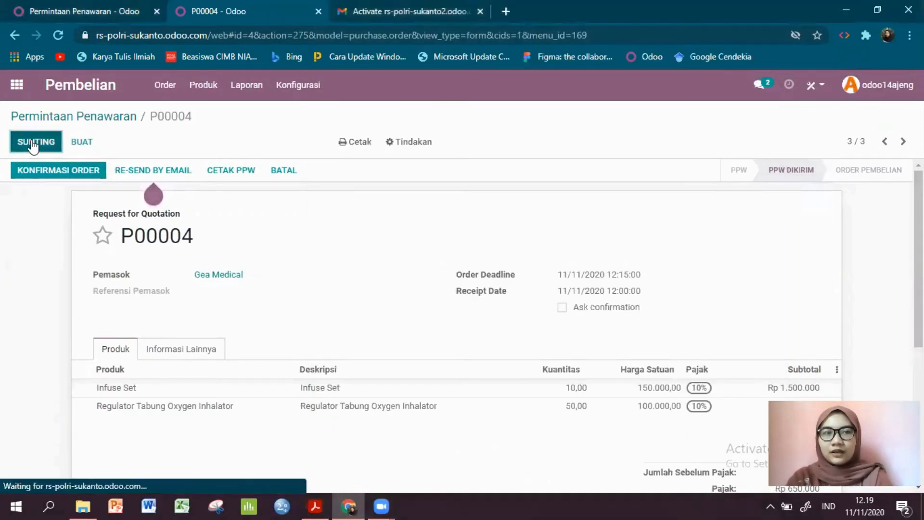
pyautogui.click(673, 277)
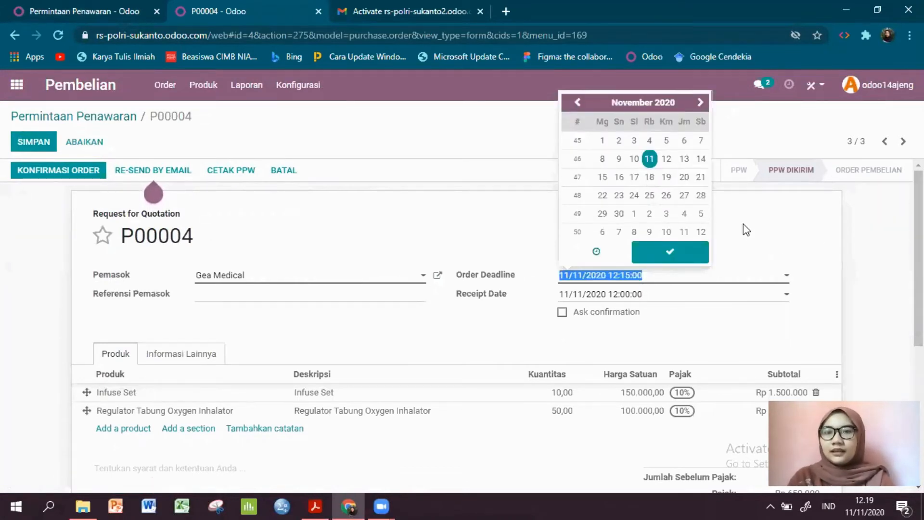
pyautogui.click(691, 314)
pyautogui.click(695, 303)
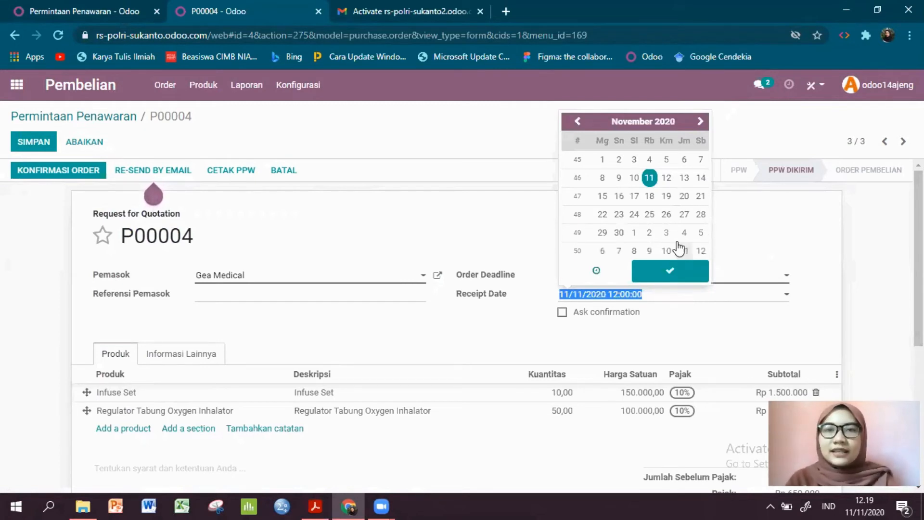
pyautogui.click(650, 196)
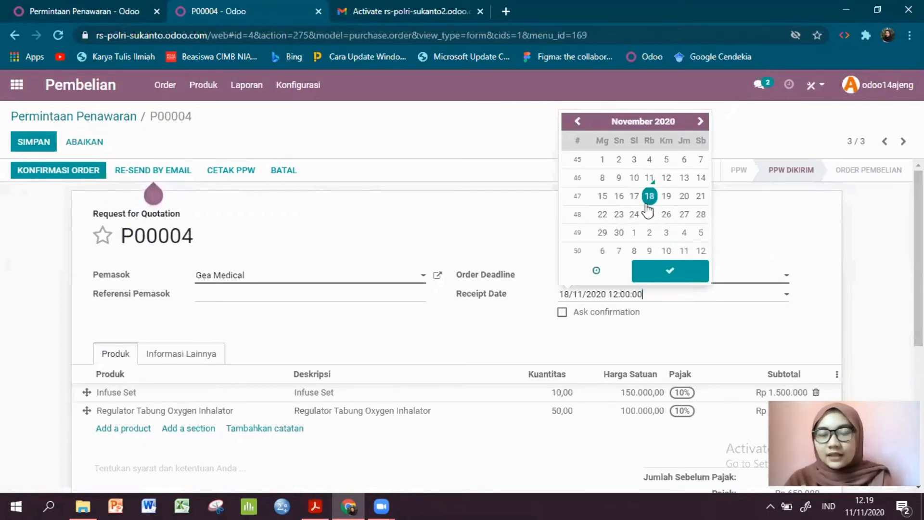
pyautogui.click(640, 352)
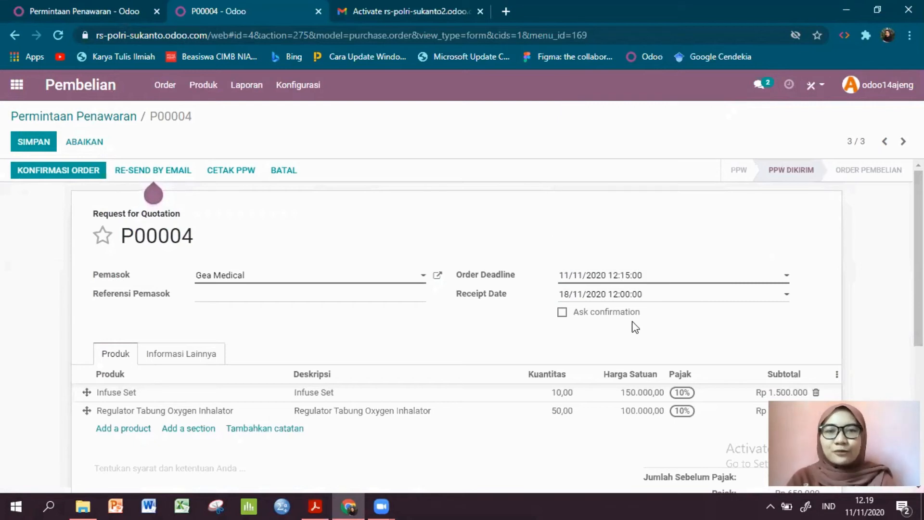
# - Enable Ask confirmation 1 day before the receipt date and save the request for quotation
pyautogui.click(564, 313)
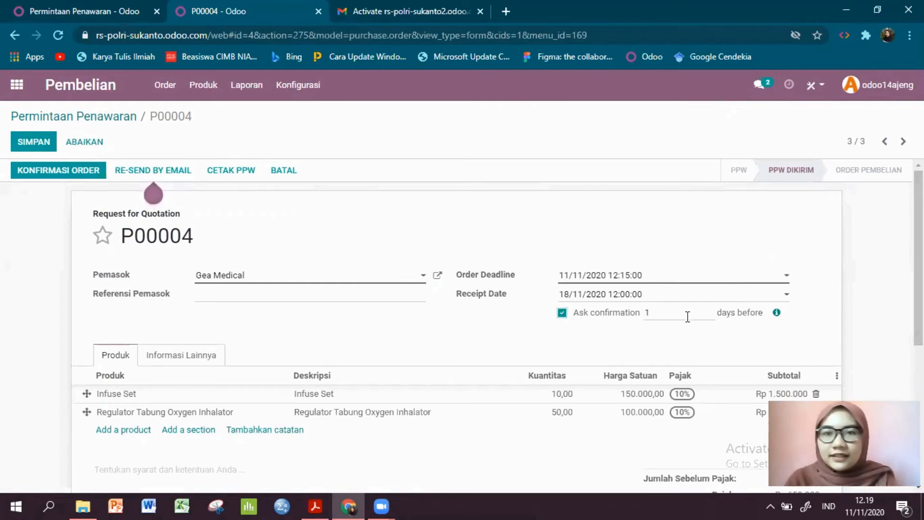
pyautogui.scroll(-2, 489, 333)
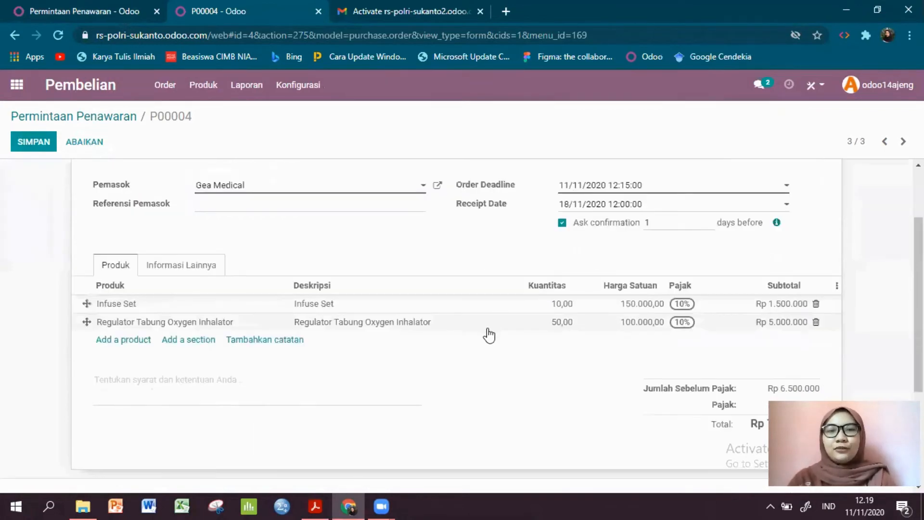
pyautogui.scroll(2, 473, 333)
pyautogui.hotkey('alt', 's')
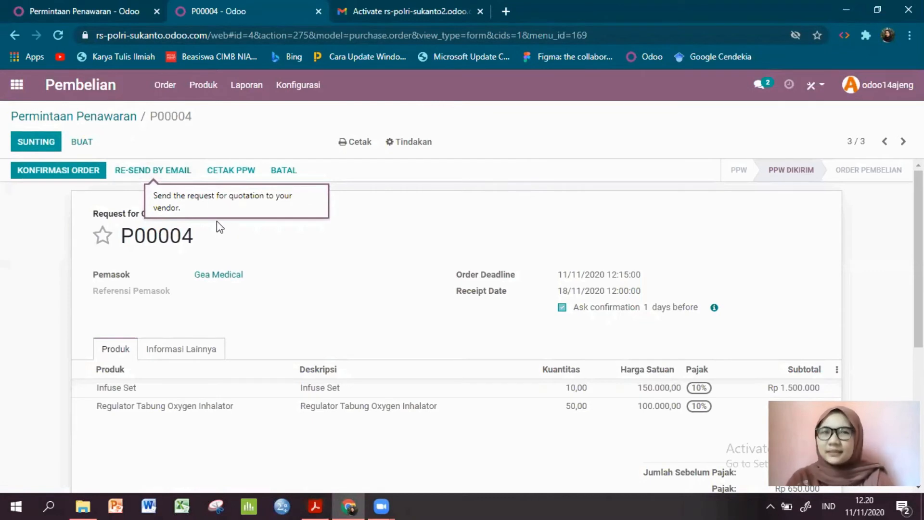
# - Confirm the Gea Medical request for quotation as a purchase order and look over the confirmed order
pyautogui.click(155, 173)
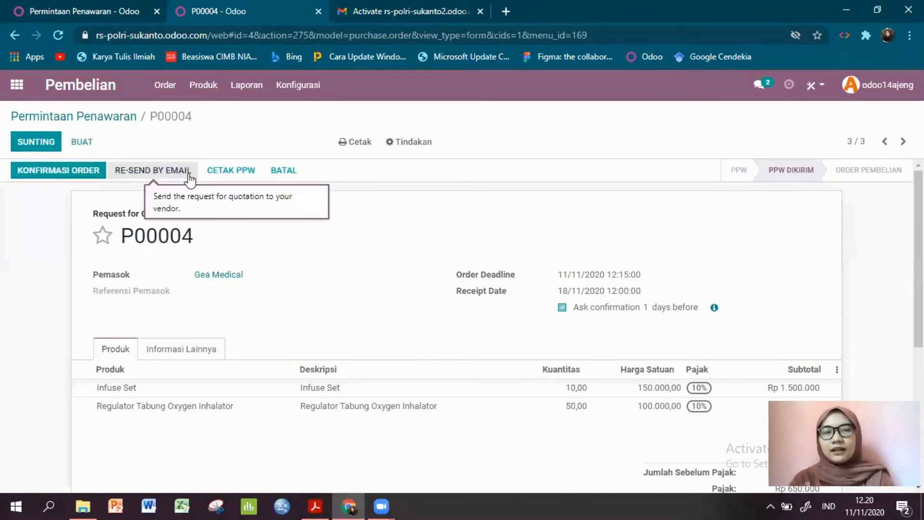
pyautogui.click(174, 166)
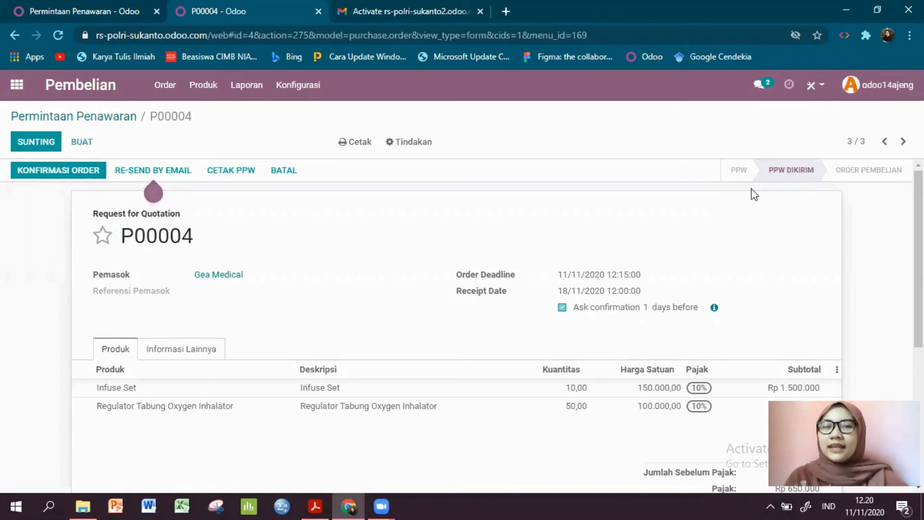
pyautogui.click(65, 171)
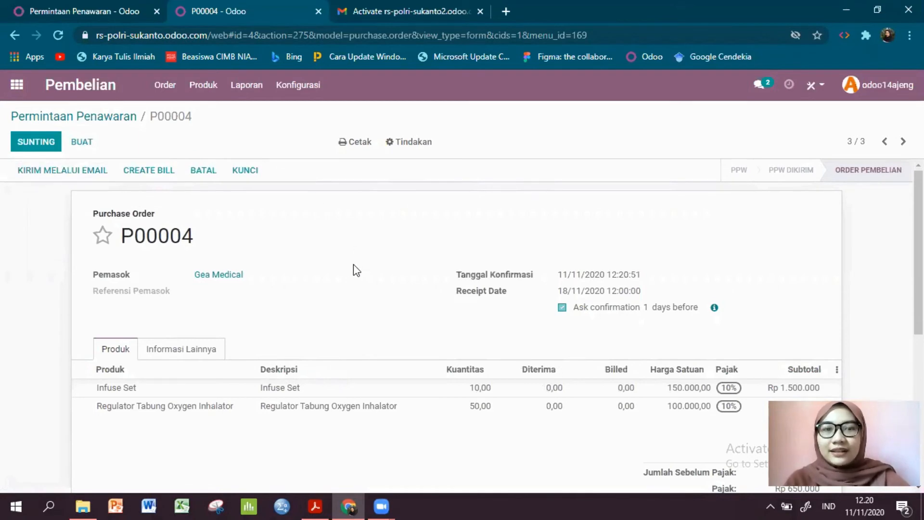
pyautogui.scroll(-5, 354, 266)
pyautogui.scroll(5, 310, 264)
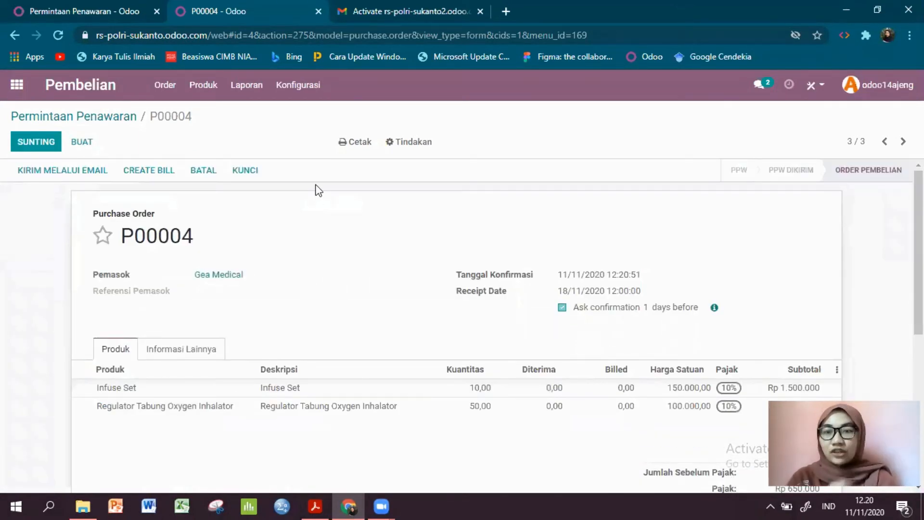
# - Print the Gea Medical purchase order (Order Pembelian) as a PDF and collapse the bookmarks pane in Adobe Acrobat Reader
pyautogui.click(358, 142)
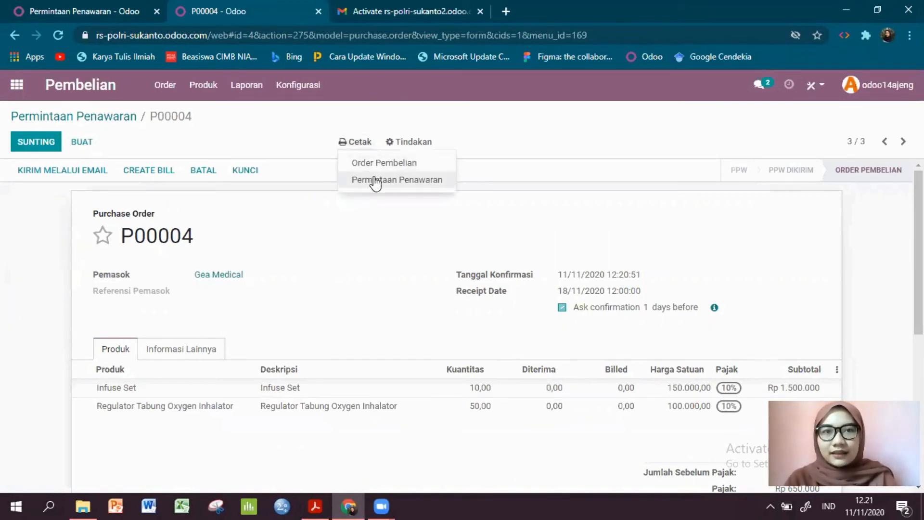
pyautogui.click(374, 164)
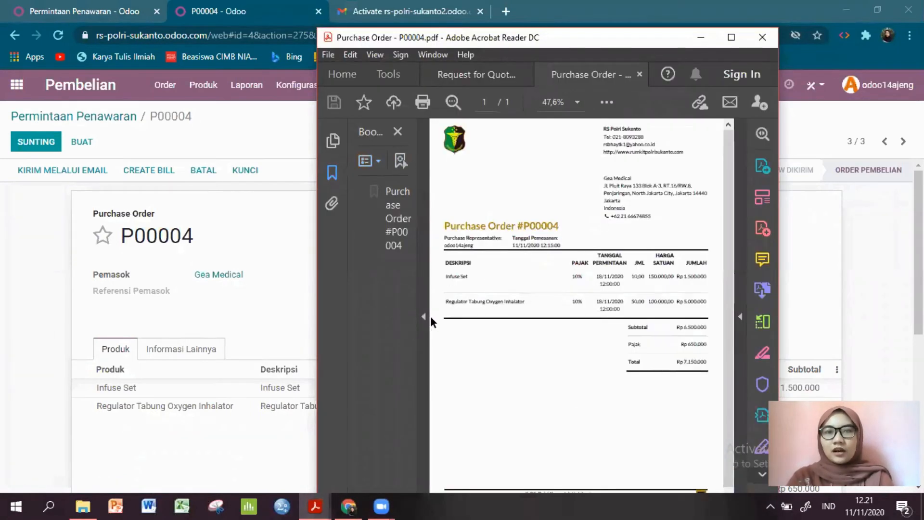
pyautogui.click(425, 312)
# - Examine the purchase representative, order date, product lines and totals in the purchase order PDF, and minimize its window
pyautogui.scroll(-3, 479, 314)
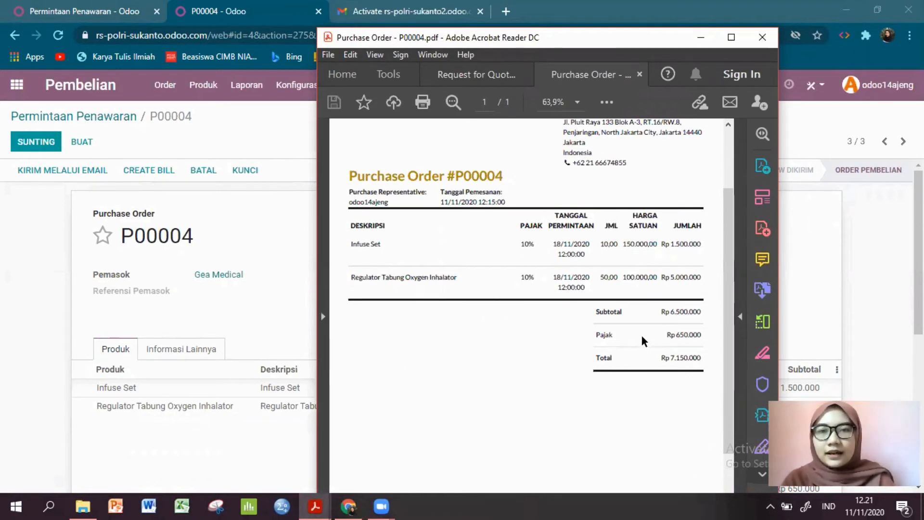
pyautogui.scroll(2, 457, 230)
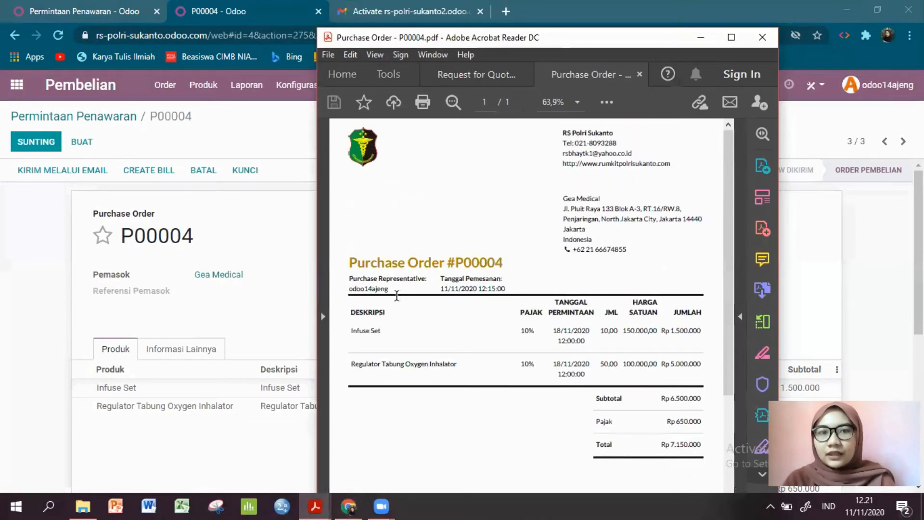
pyautogui.moveTo(345, 287); pyautogui.dragTo(397, 290)
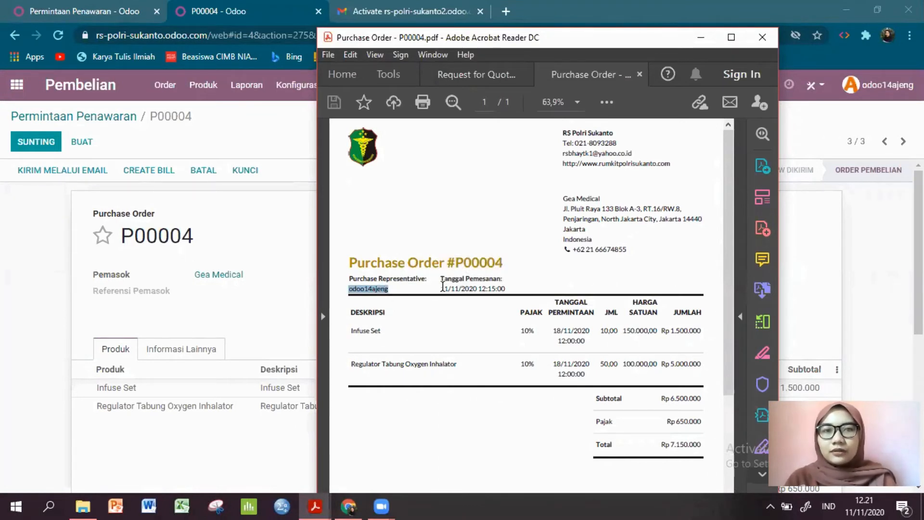
pyautogui.moveTo(441, 287); pyautogui.dragTo(506, 290)
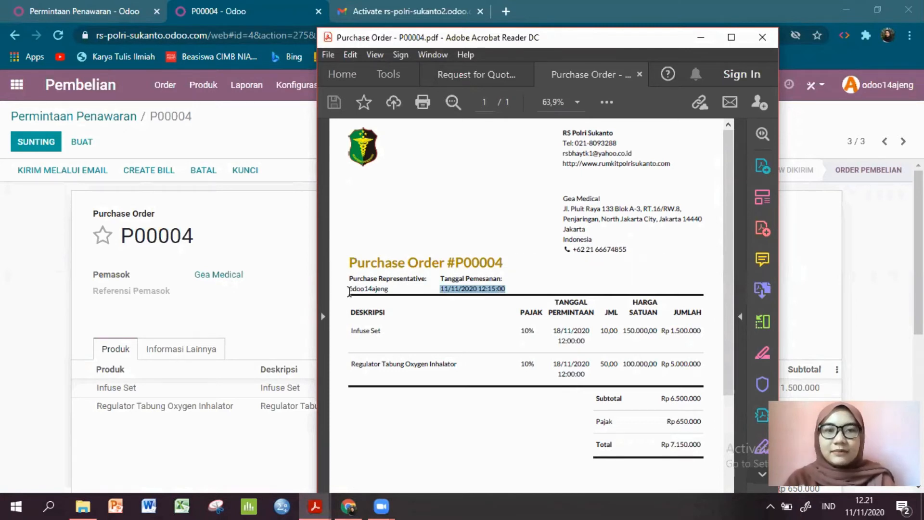
pyautogui.moveTo(349, 291); pyautogui.dragTo(393, 291)
pyautogui.scroll(-1, 441, 264)
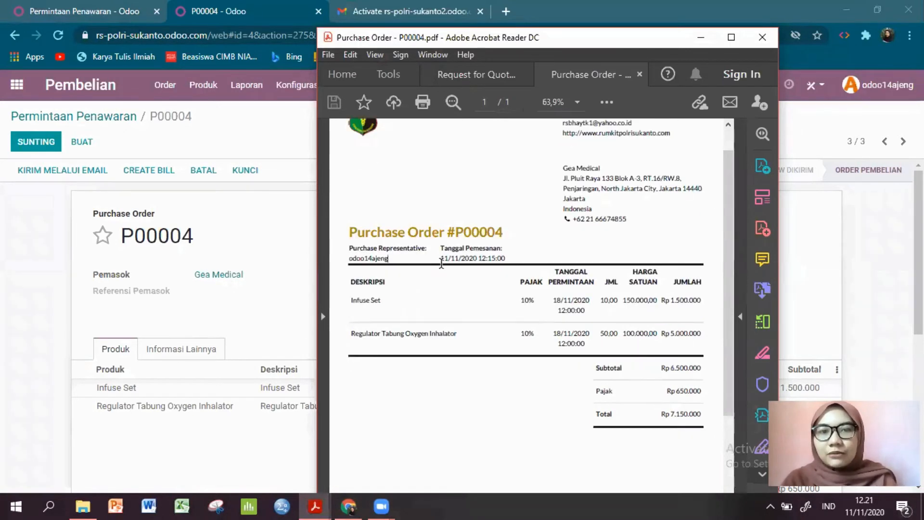
pyautogui.moveTo(443, 259); pyautogui.dragTo(506, 259)
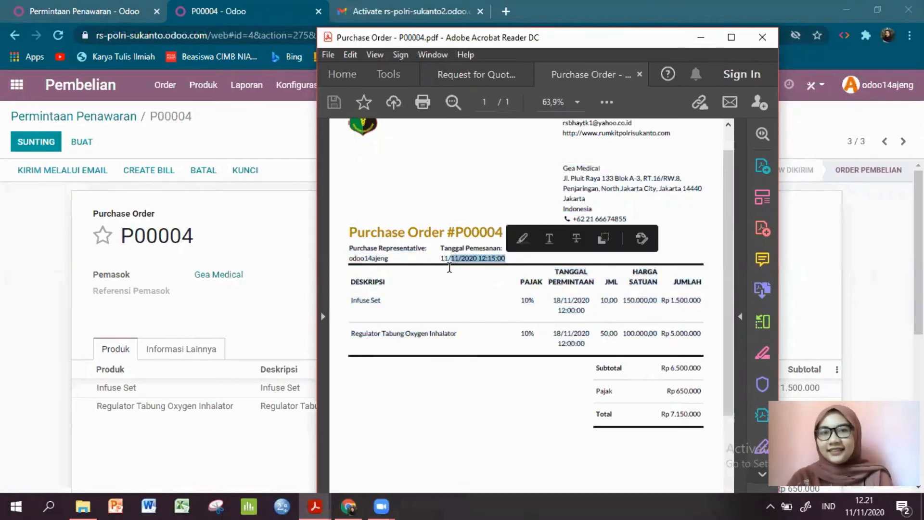
pyautogui.click(441, 264)
pyautogui.scroll(1, 628, 262)
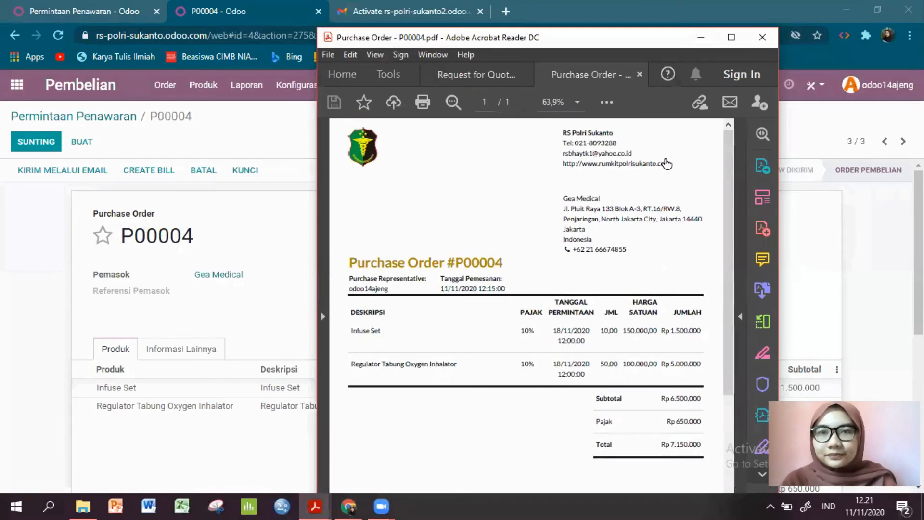
pyautogui.click(701, 37)
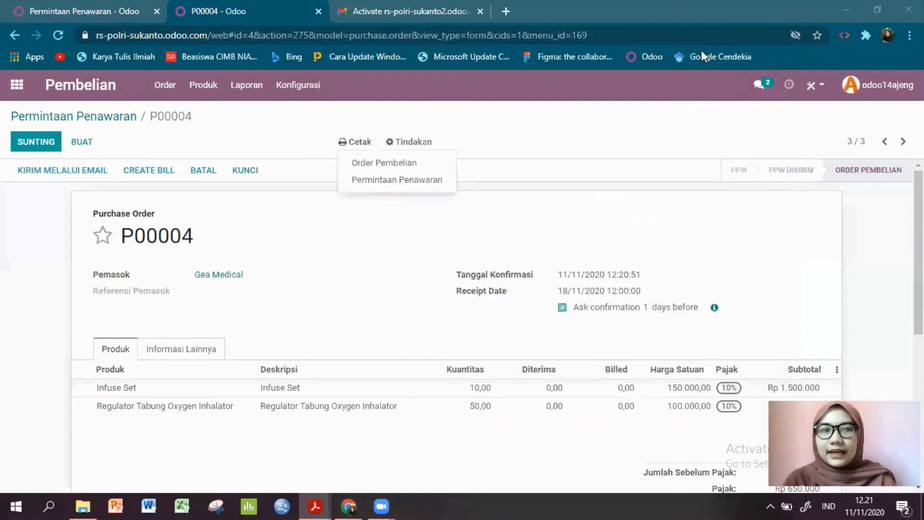
# - Try to create a bill from the Gea Medical purchase order
pyautogui.click(217, 234)
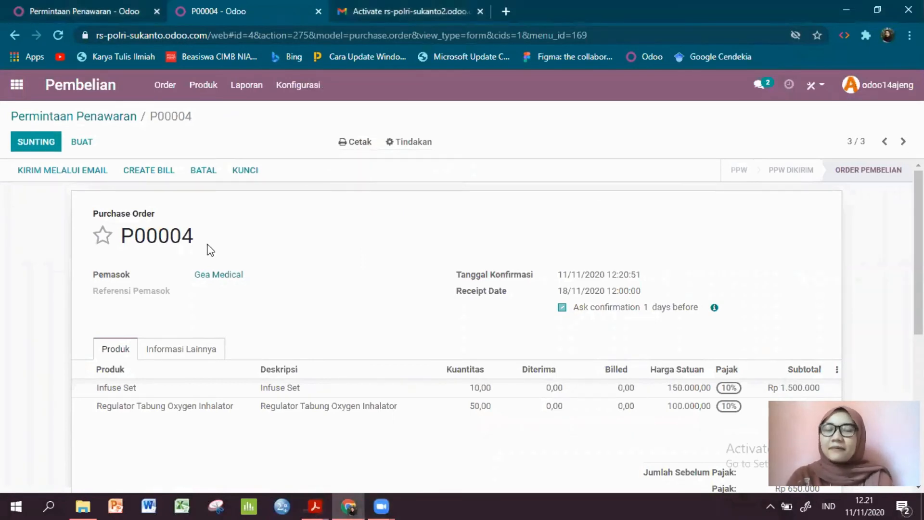
pyautogui.click(150, 173)
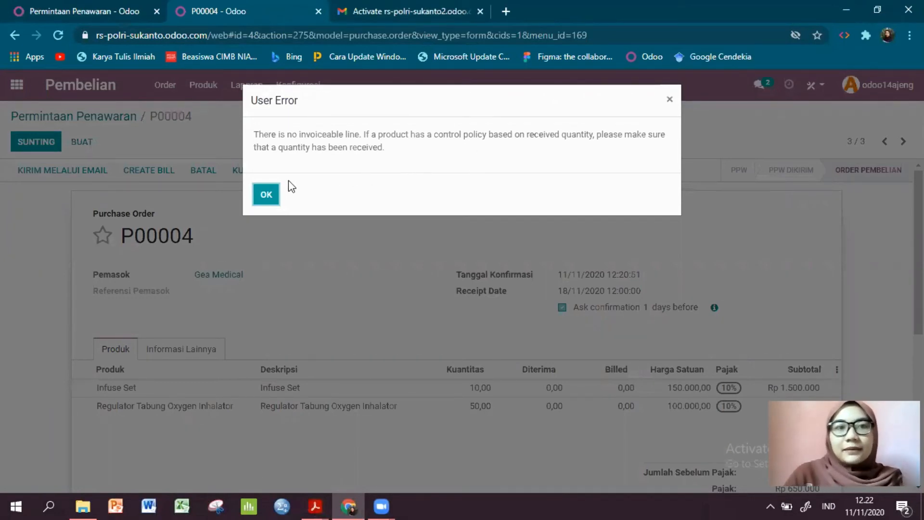
pyautogui.click(270, 189)
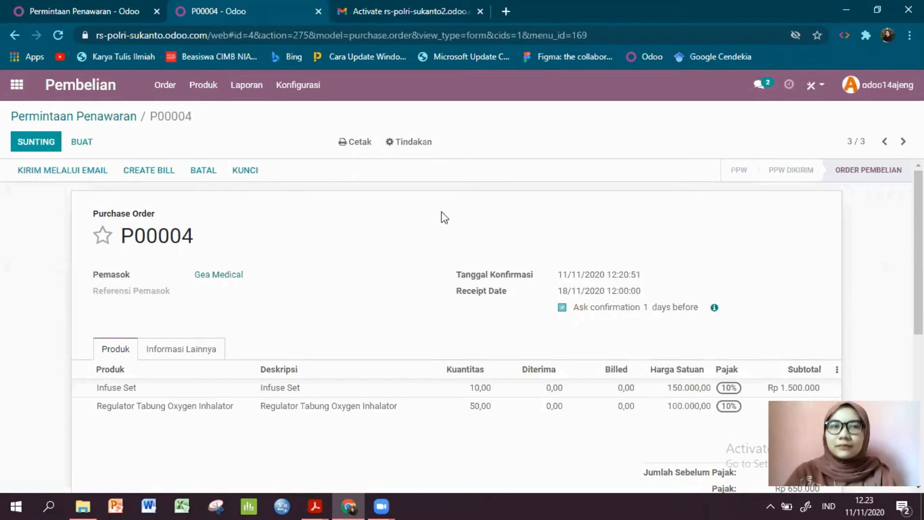
# - Open the SAKA MEDICAL order from the requests for quotation list and examine its supplier, product lines and total
pyautogui.click(164, 86)
pyautogui.click(88, 87)
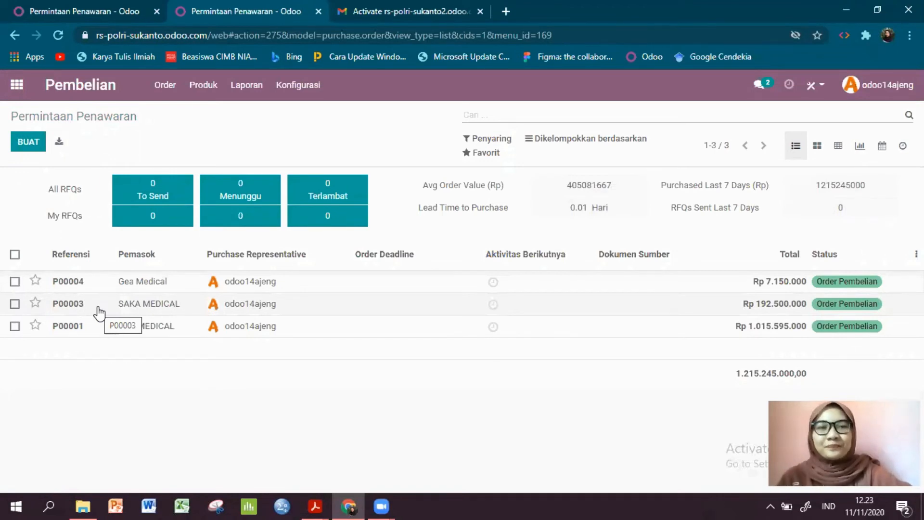
pyautogui.click(149, 313)
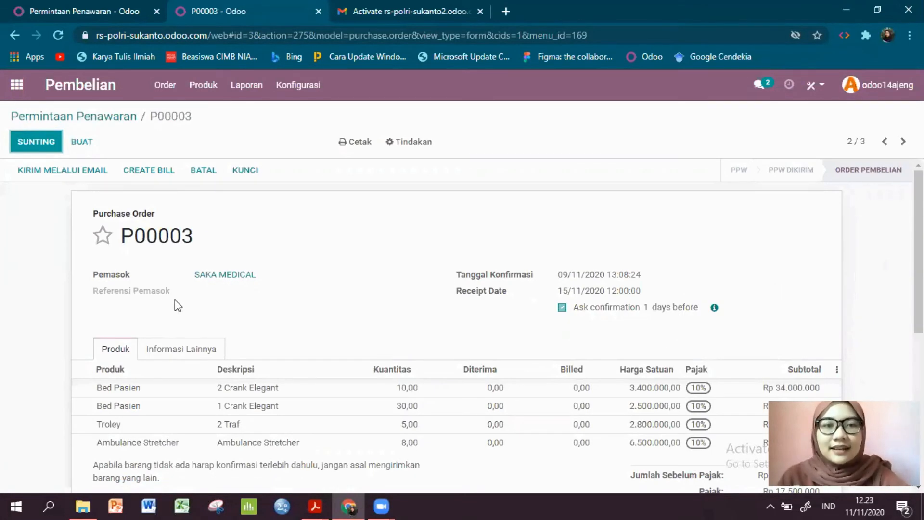
pyautogui.scroll(-2, 211, 307)
pyautogui.scroll(2, 216, 310)
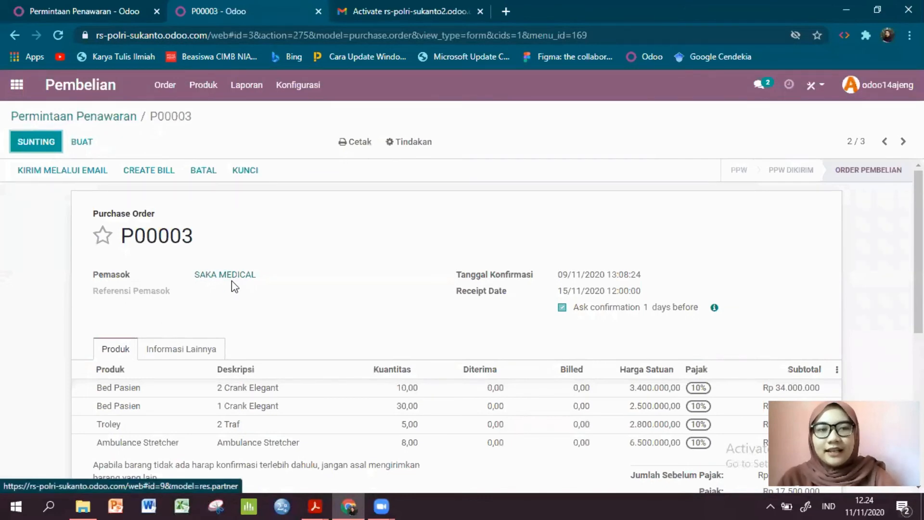
pyautogui.scroll(-2, 233, 285)
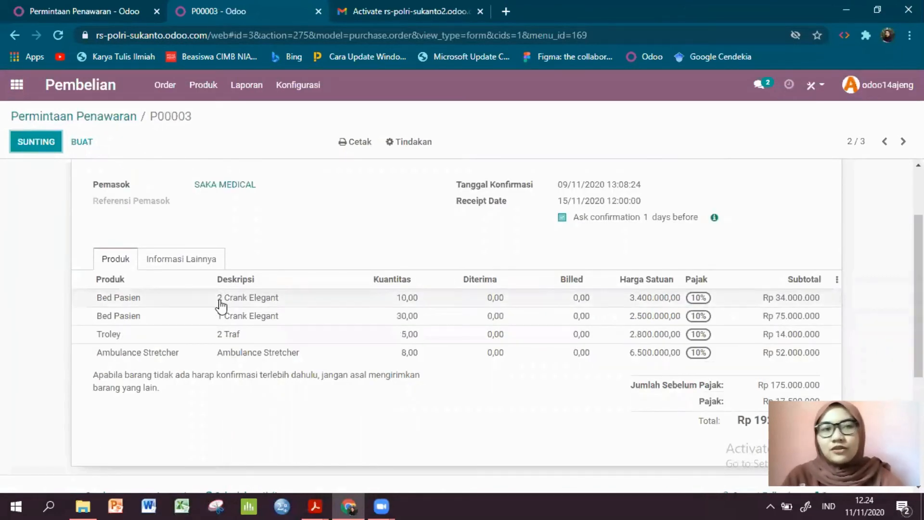
pyautogui.scroll(2, 268, 255)
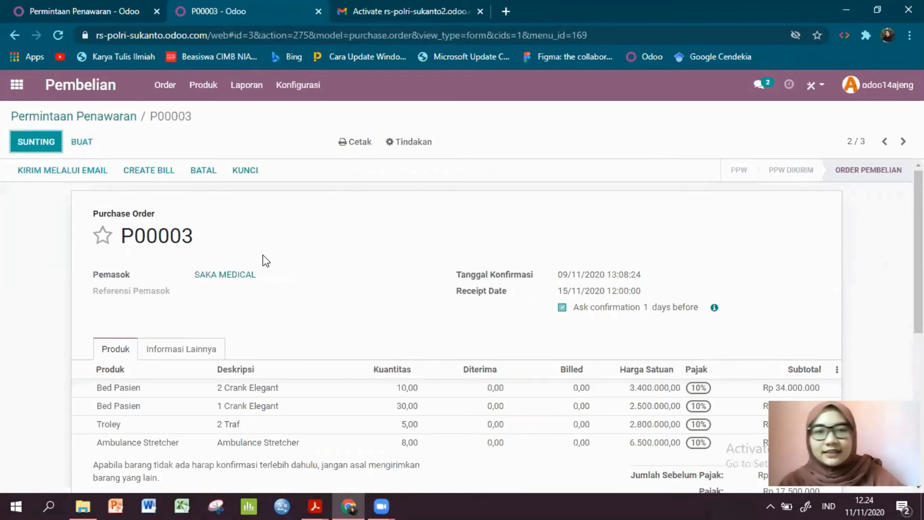
pyautogui.scroll(-4, 293, 326)
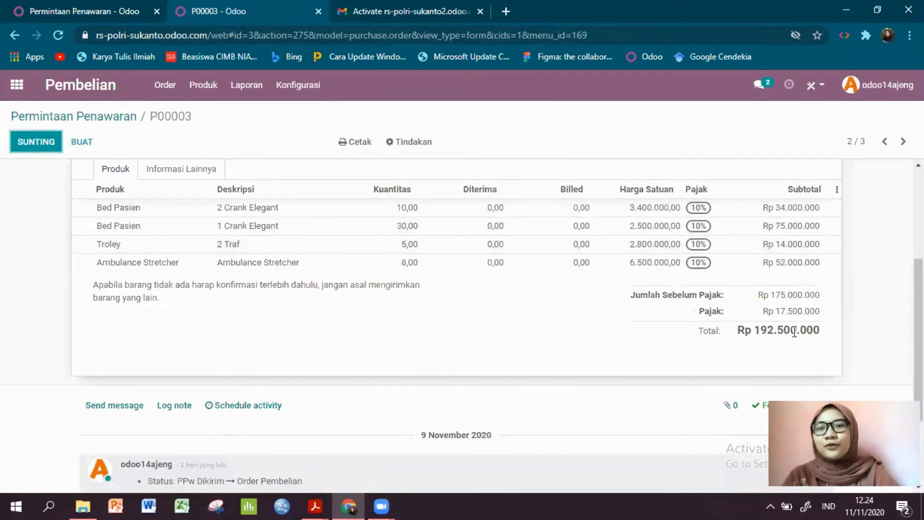
pyautogui.scroll(4, 545, 320)
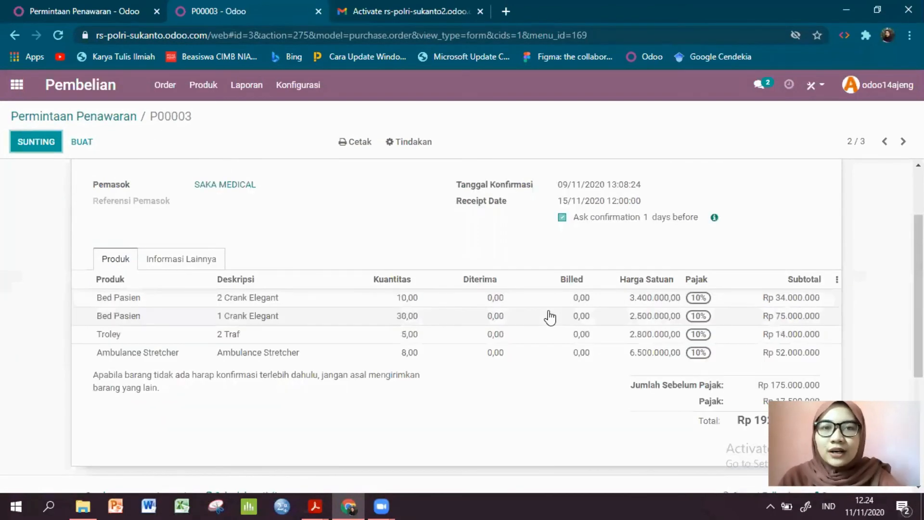
# - Return to the requests for quotation list and compare its entries with those in the purchase orders list
pyautogui.click(15, 35)
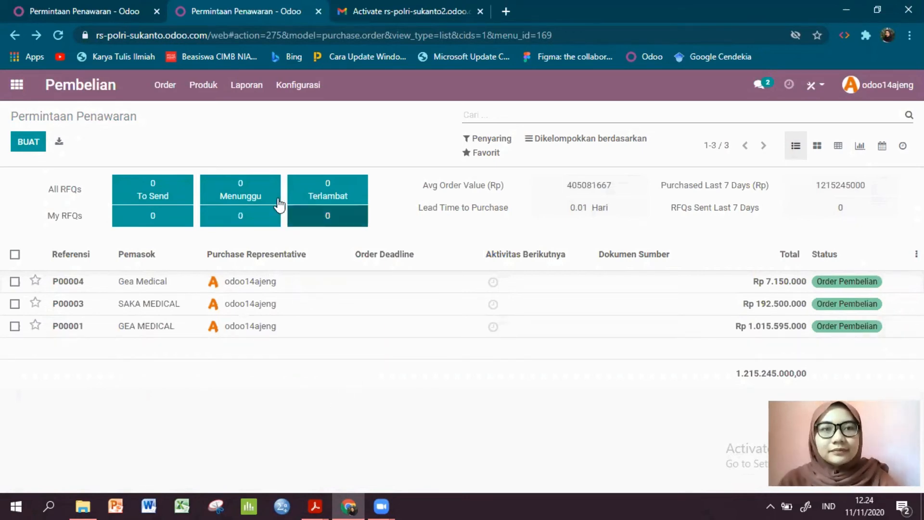
pyautogui.click(165, 86)
pyautogui.click(165, 88)
pyautogui.click(165, 88)
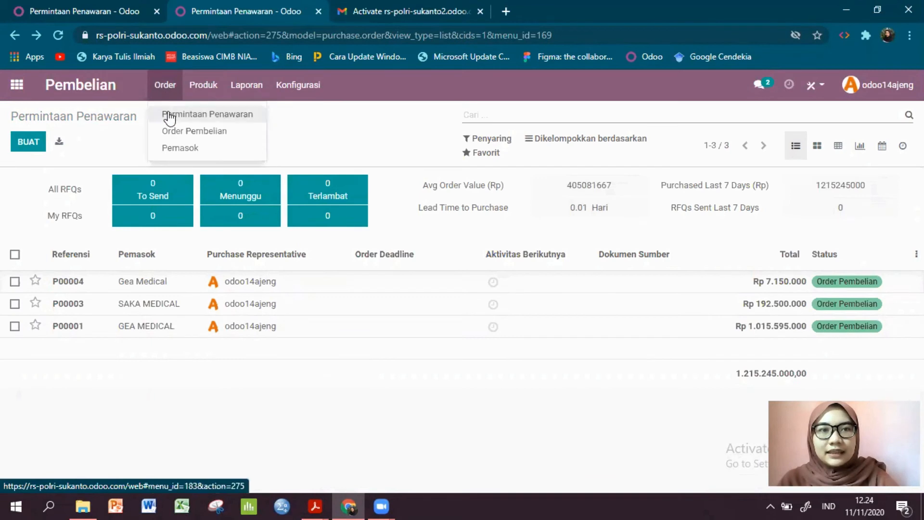
pyautogui.click(168, 112)
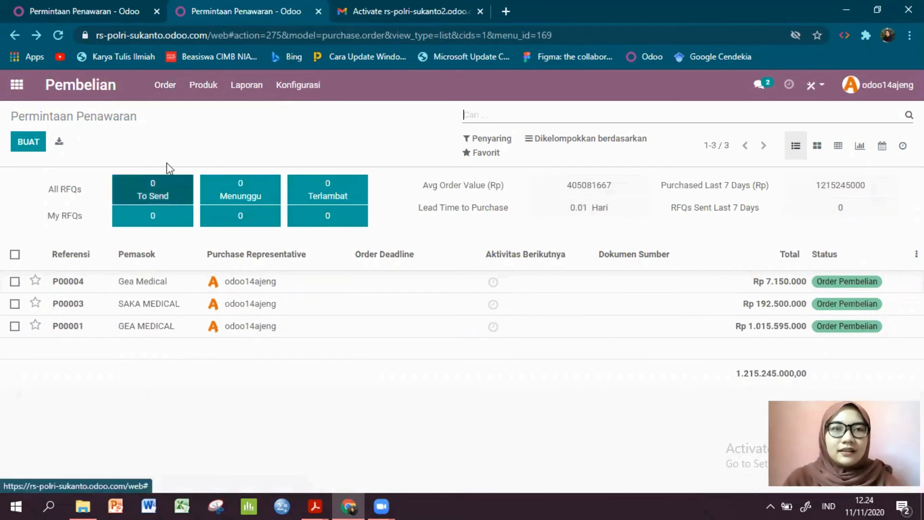
pyautogui.click(167, 87)
pyautogui.click(183, 135)
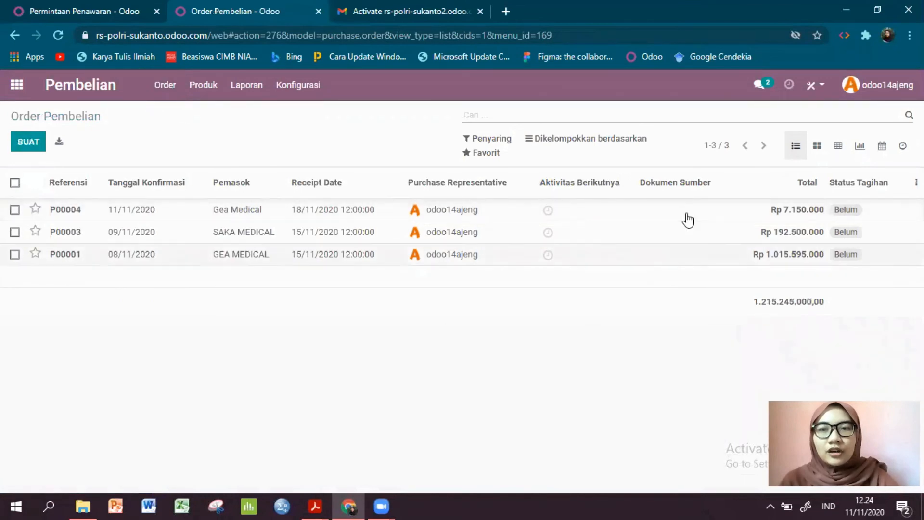
pyautogui.click(167, 90)
pyautogui.click(179, 119)
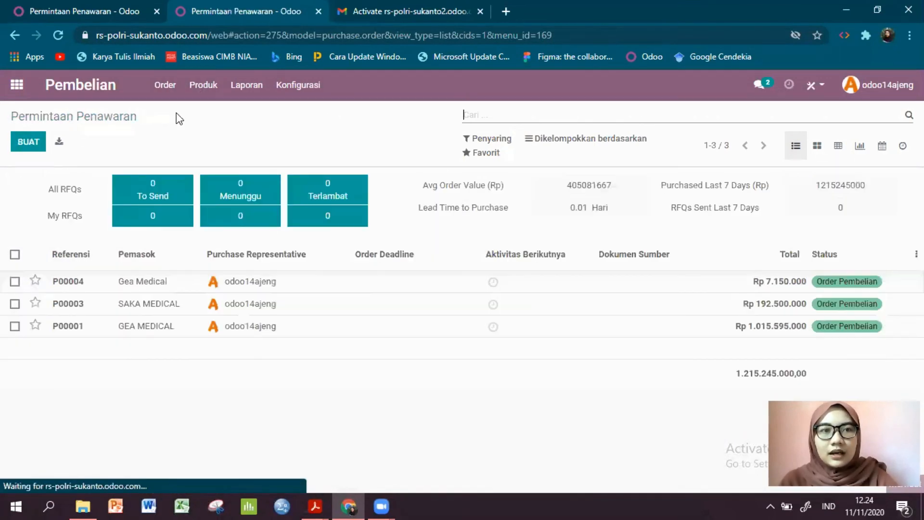
pyautogui.click(172, 85)
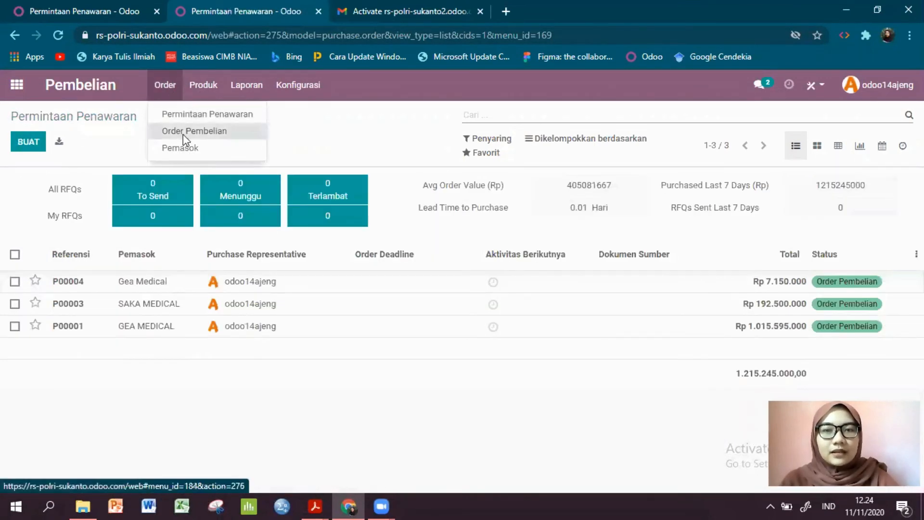
pyautogui.click(184, 133)
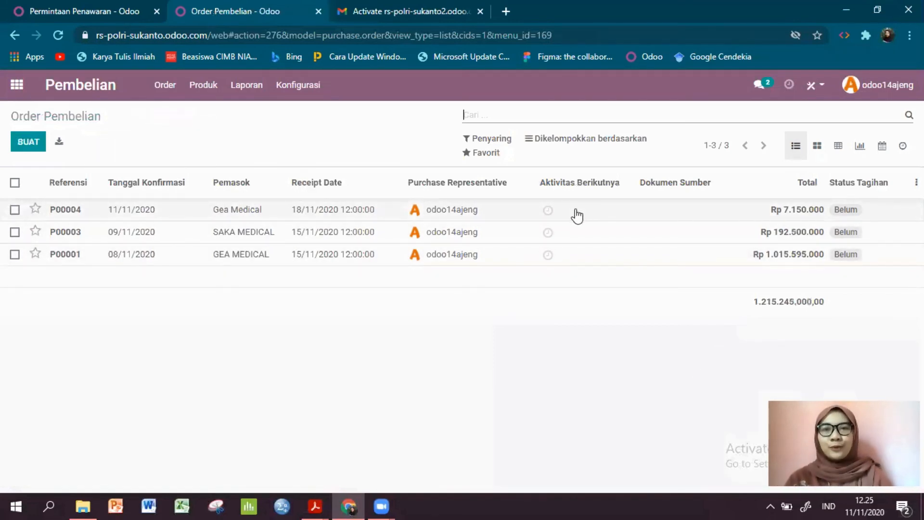
# - Open the suppliers list, examine the fields of a blank new supplier form, and return to the requests for quotation list
pyautogui.click(163, 93)
pyautogui.click(162, 90)
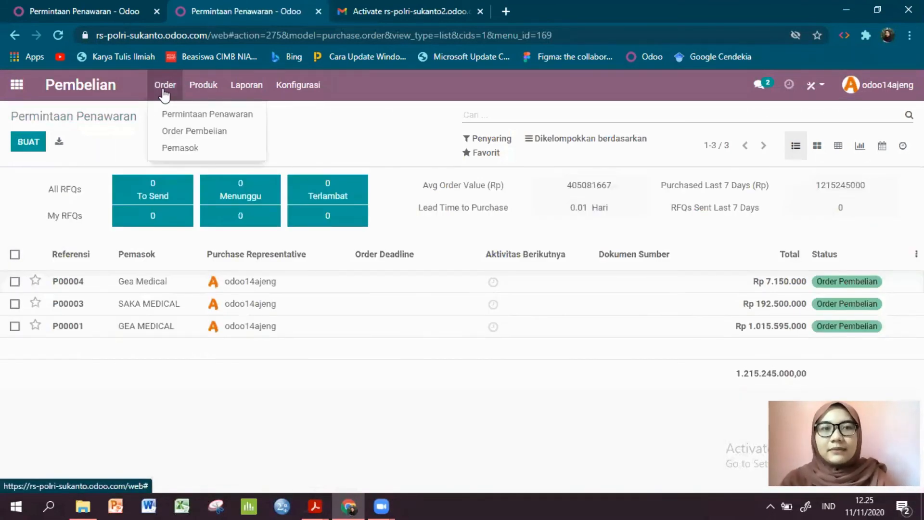
pyautogui.click(181, 145)
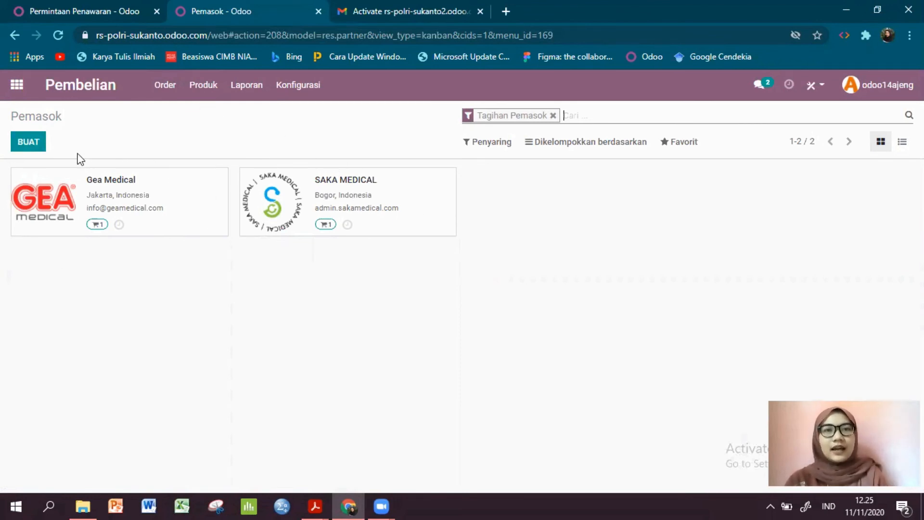
pyautogui.click(25, 142)
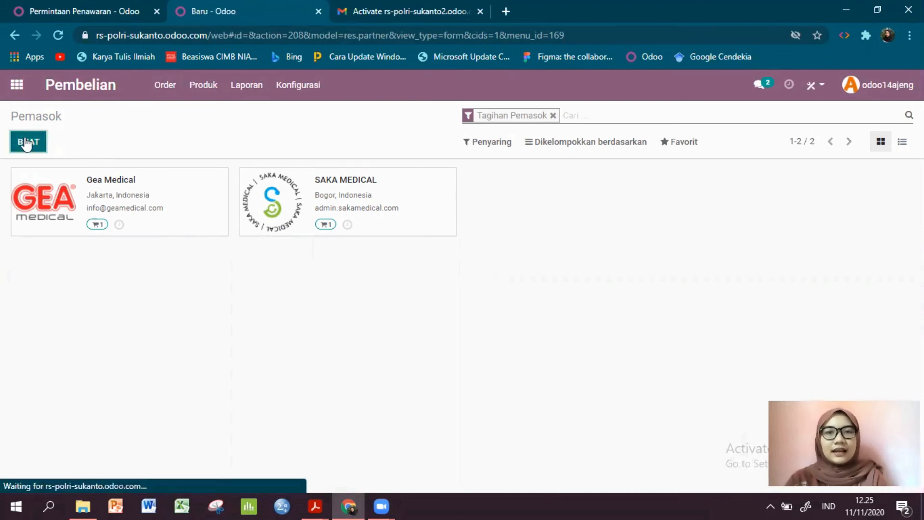
pyautogui.scroll(-3, 240, 281)
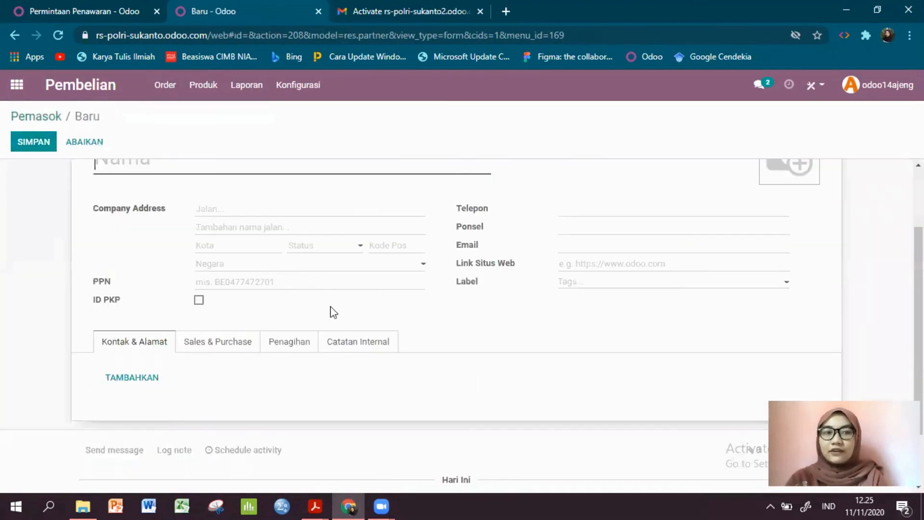
pyautogui.scroll(3, 334, 313)
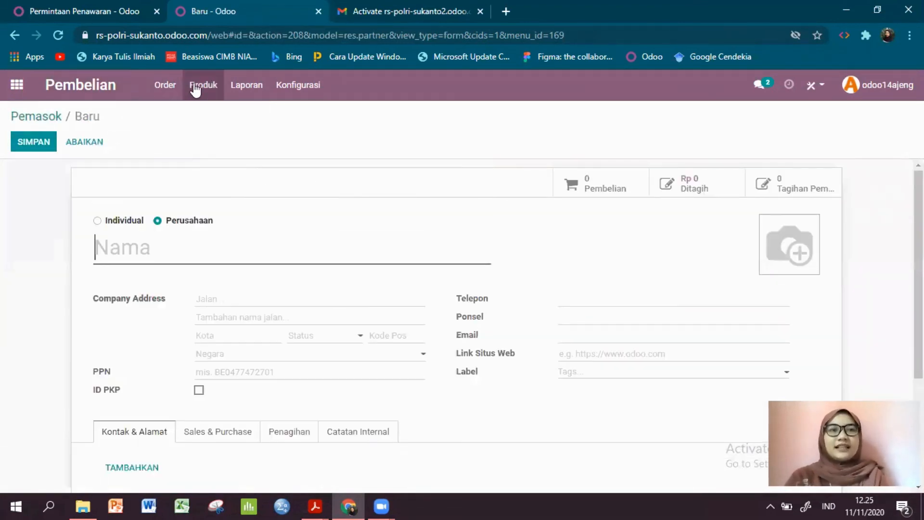
pyautogui.click(60, 92)
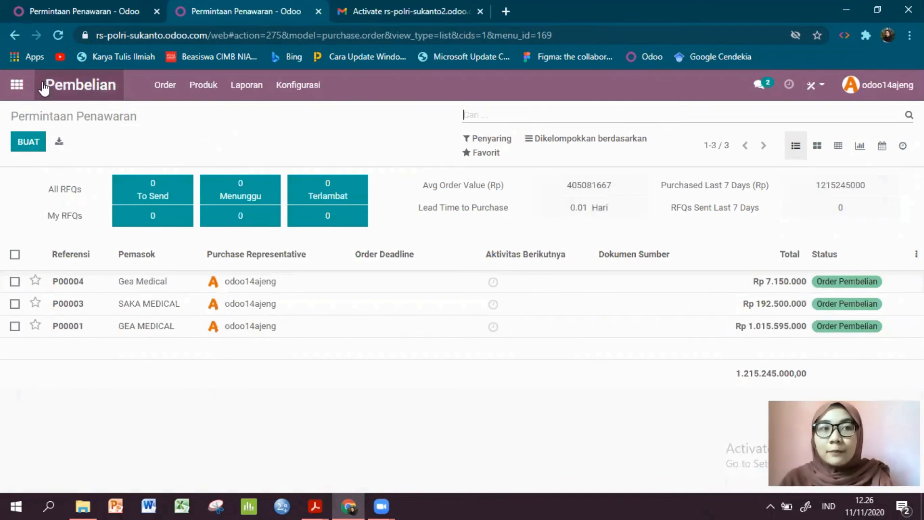
# - Open the companies list from the general settings and bring up a blank form for a new company
pyautogui.click(22, 89)
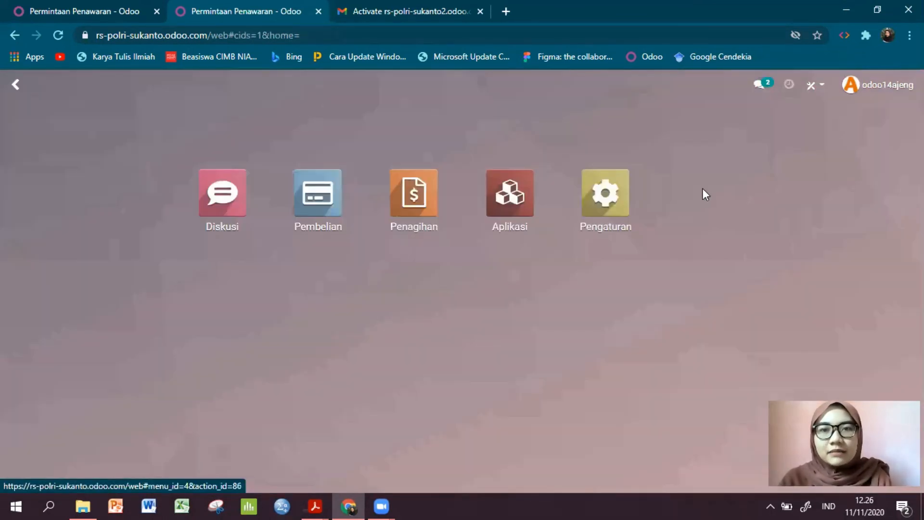
pyautogui.click(607, 188)
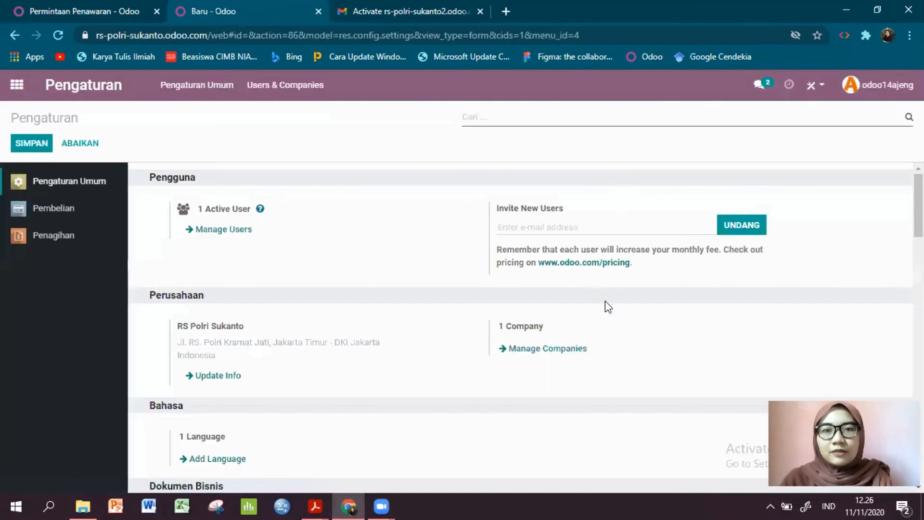
pyautogui.scroll(-2, 612, 298)
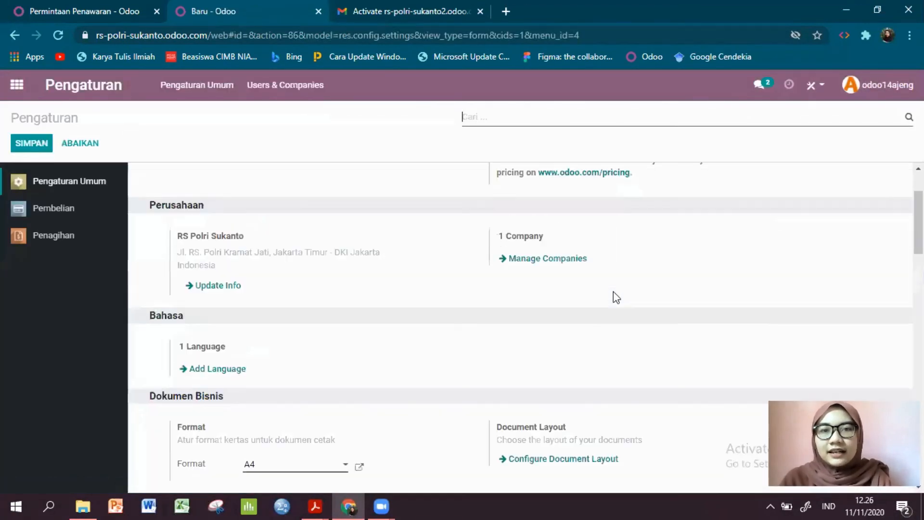
pyautogui.click(585, 264)
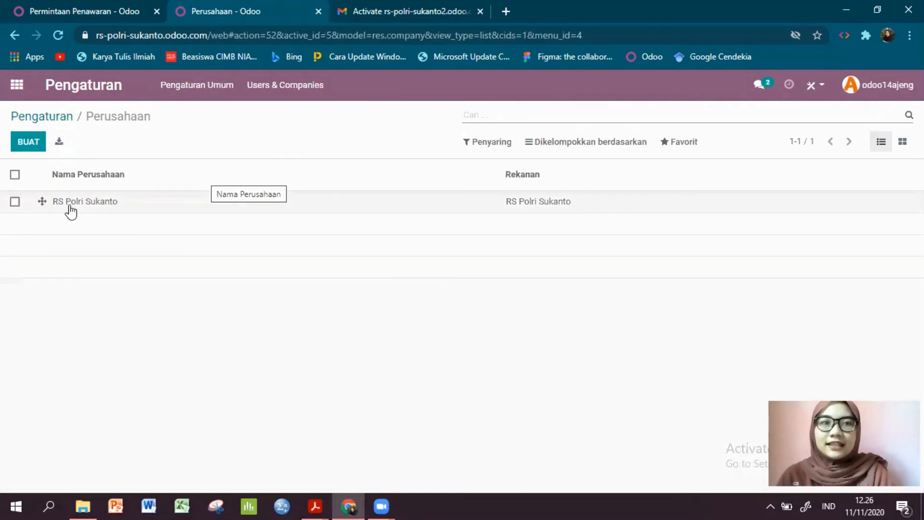
pyautogui.click(29, 143)
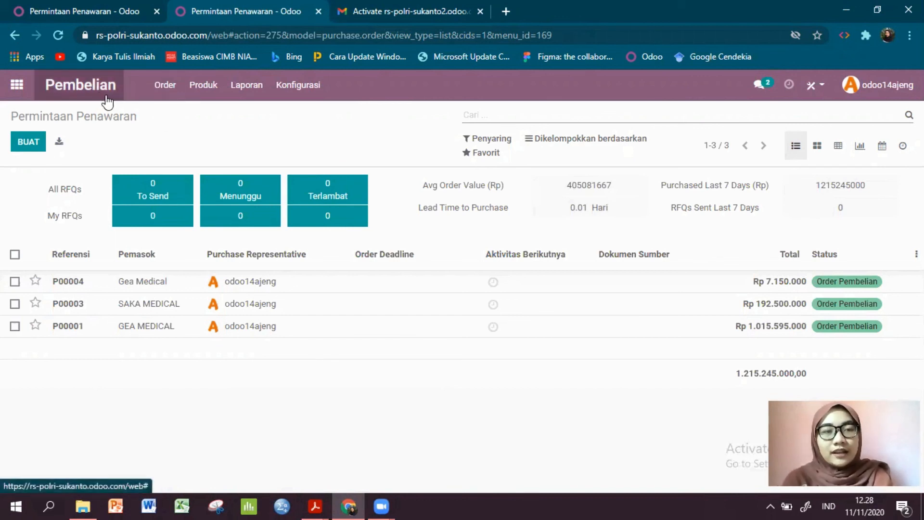
pyautogui.click(153, 96)
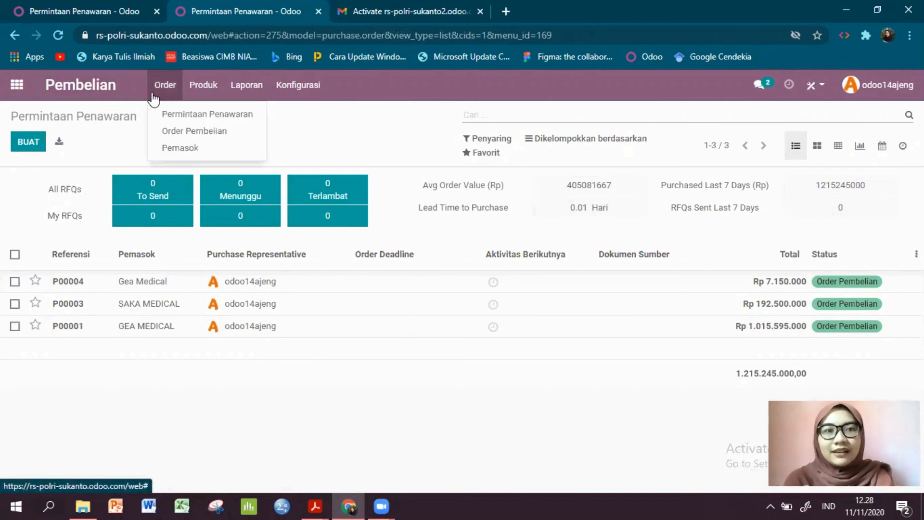
pyautogui.moveTo(212, 97)
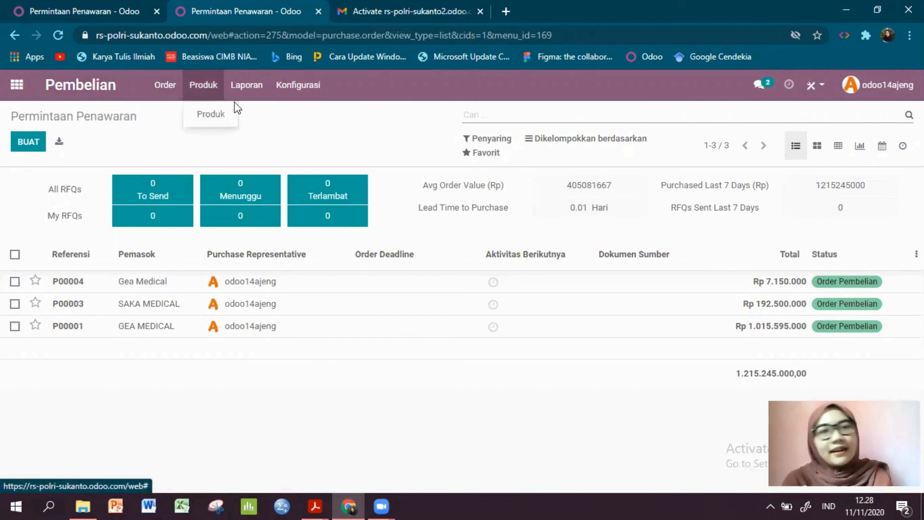
pyautogui.click(312, 142)
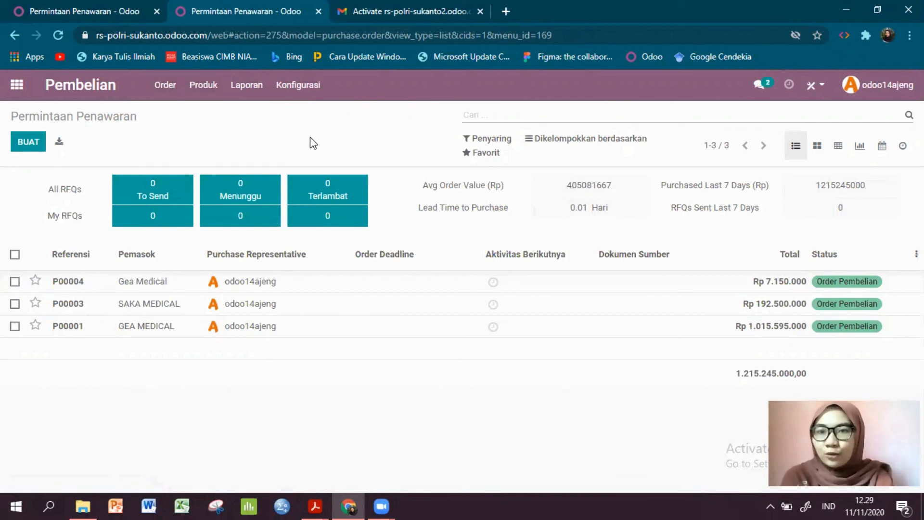